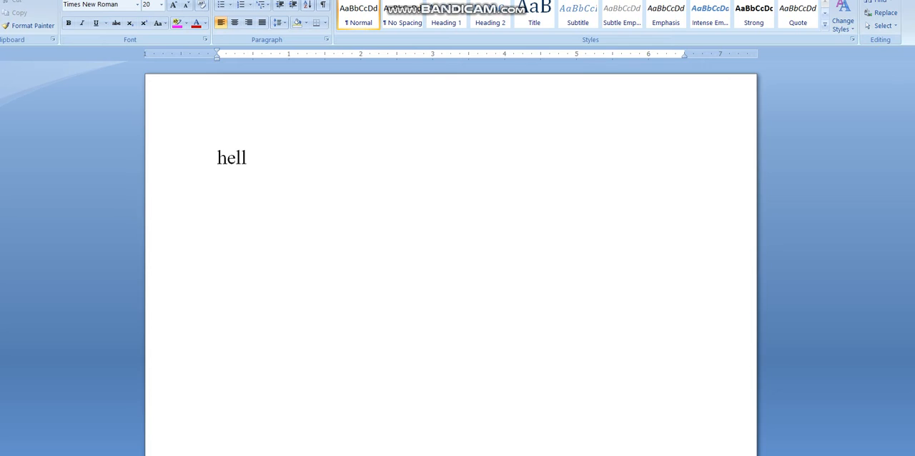
# - Complete the opening line of the document so it reads "hello to everyone." and begin a new paragraph
pyautogui.write('to every')
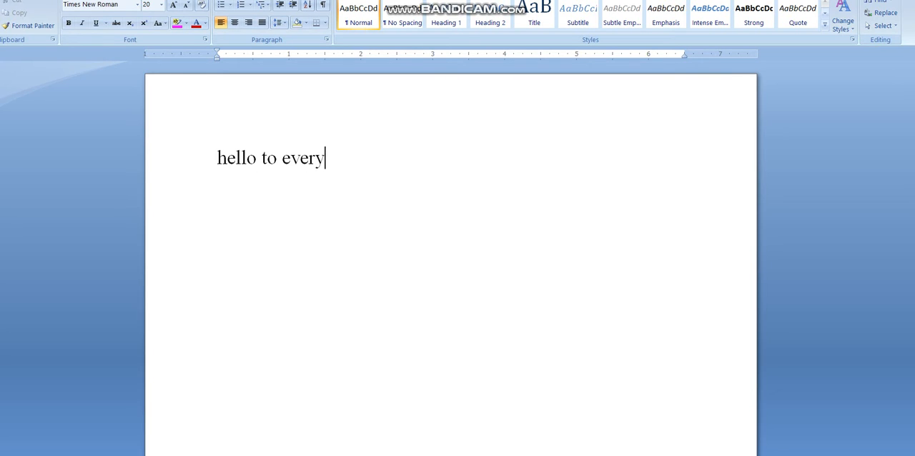
pyautogui.write('one.')
pyautogui.press('Return')
# - Write the second paragraph: "In this video I am gonna show you how to upload a video for your youtube channel"
pyautogui.write('in')
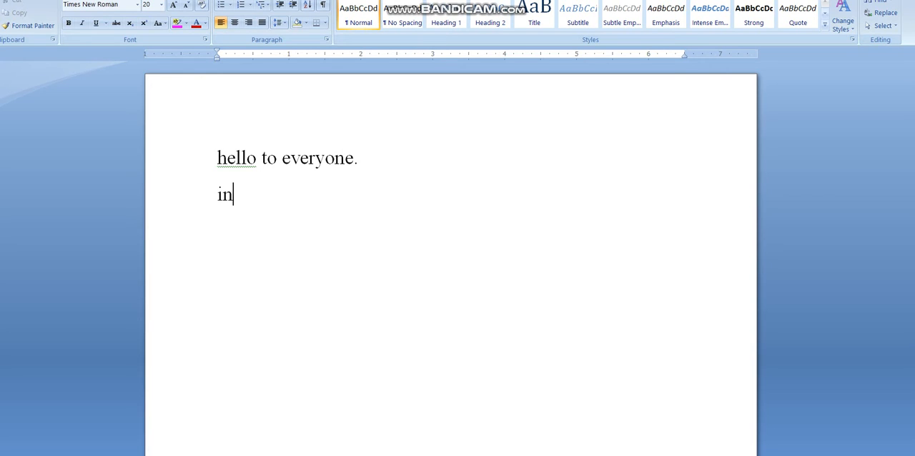
pyautogui.write(' this')
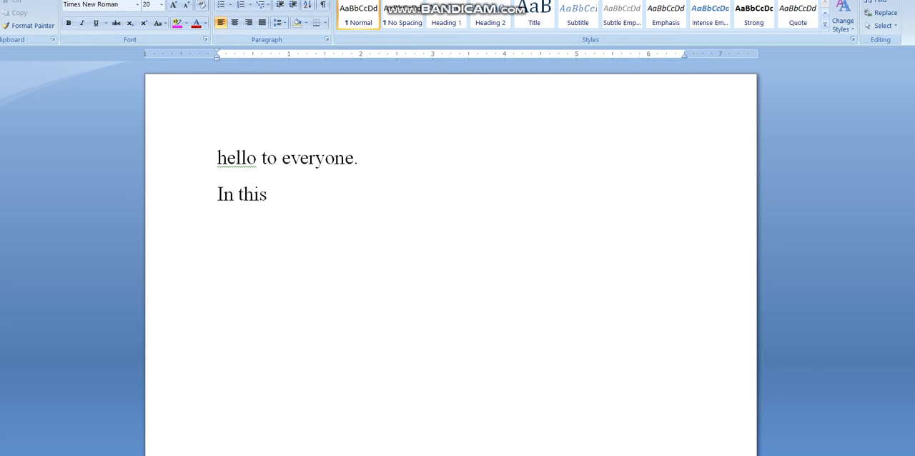
pyautogui.write(' video I am gon')
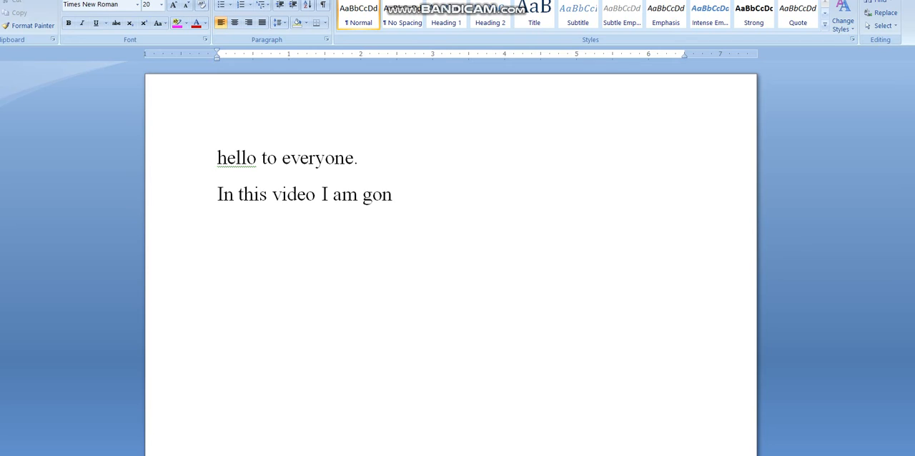
pyautogui.write('na sho')
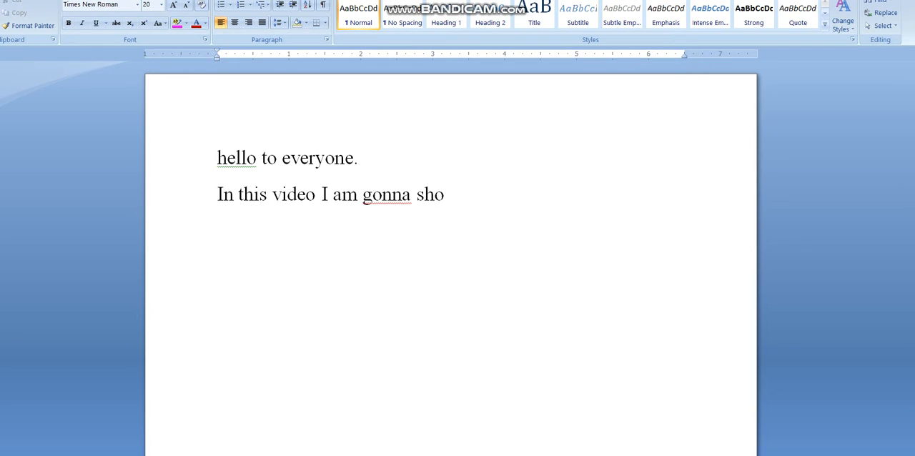
pyautogui.write('w you how to')
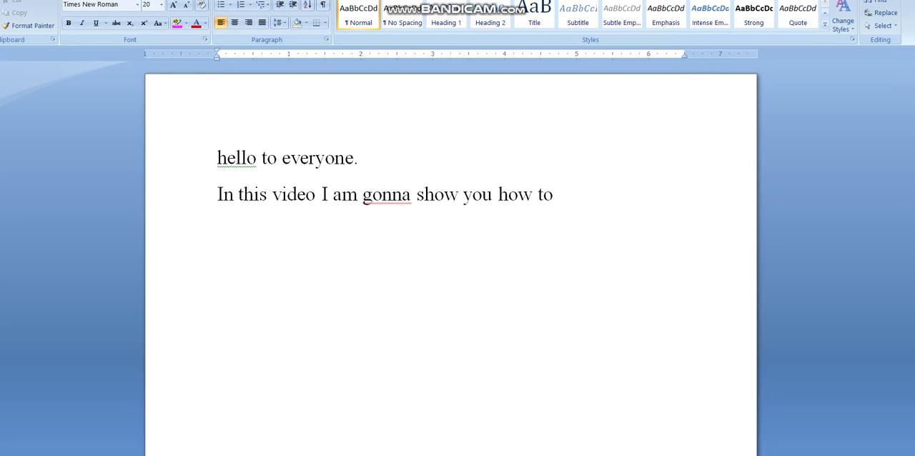
pyautogui.write(' upload')
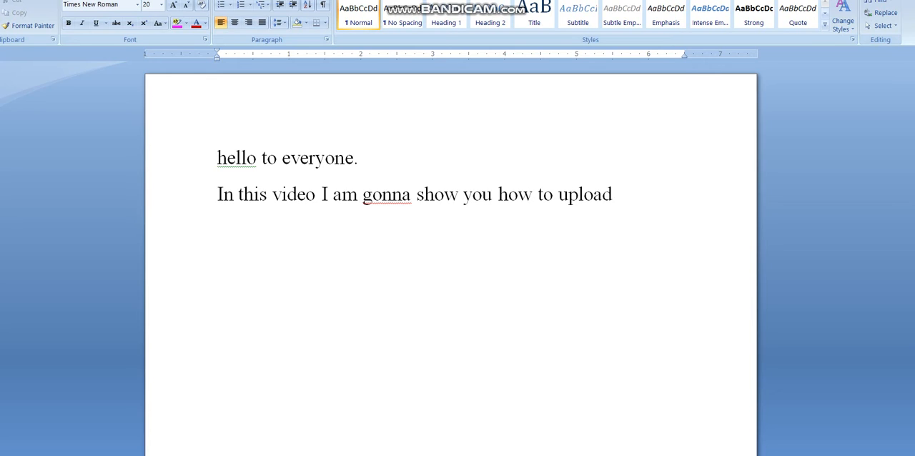
pyautogui.write(' a video')
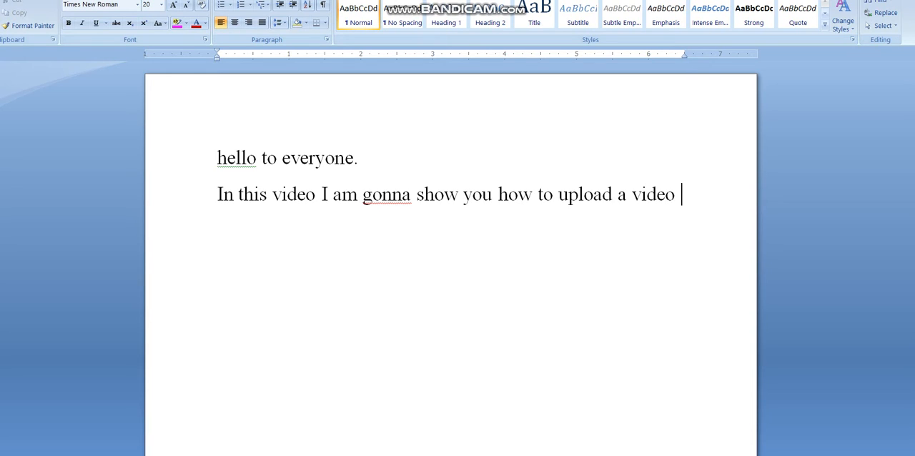
pyautogui.write(' o')
pyautogui.press('BackSpace')
pyautogui.press('BackSpace')
pyautogui.write('for your')
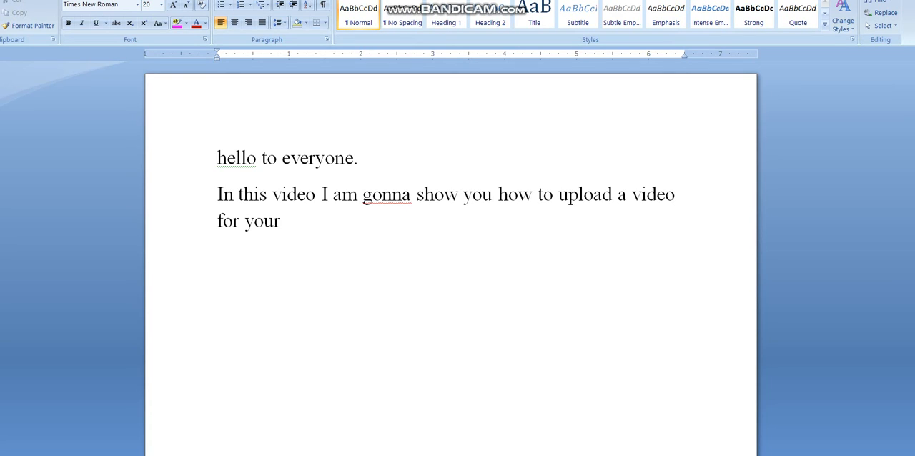
pyautogui.write(' youtube c')
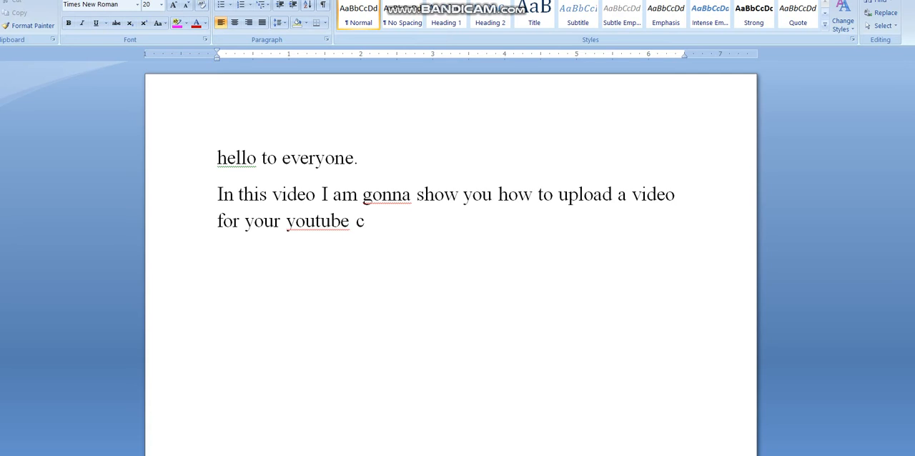
pyautogui.write('hannel')
# - Add a third paragraph reading "Lets start the video"
pyautogui.press('Return')
pyautogui.write('le')
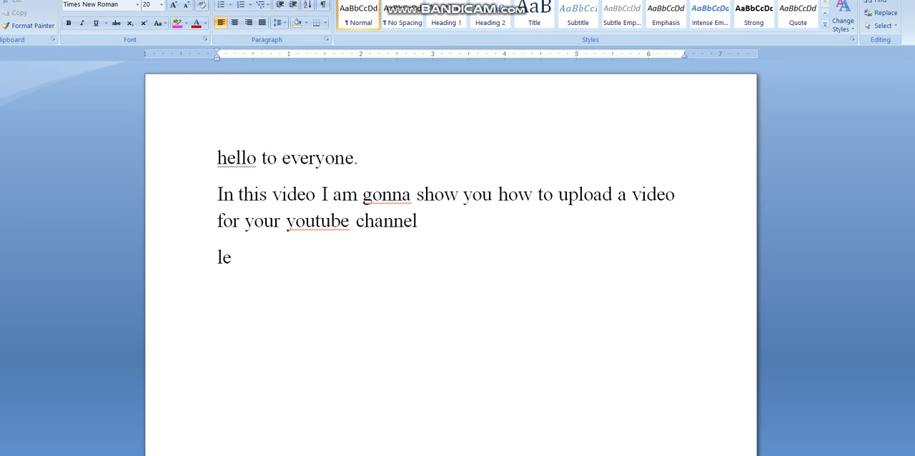
pyautogui.write('ts starts')
pyautogui.press('BackSpace')
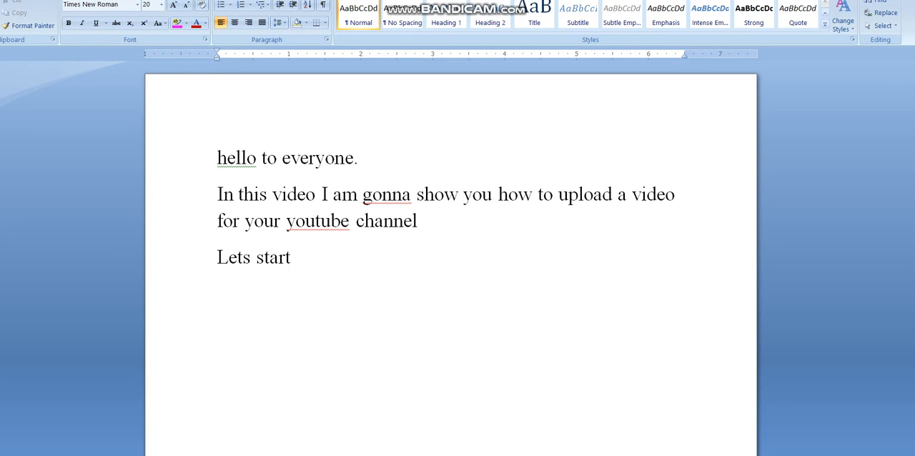
pyautogui.write('the video')
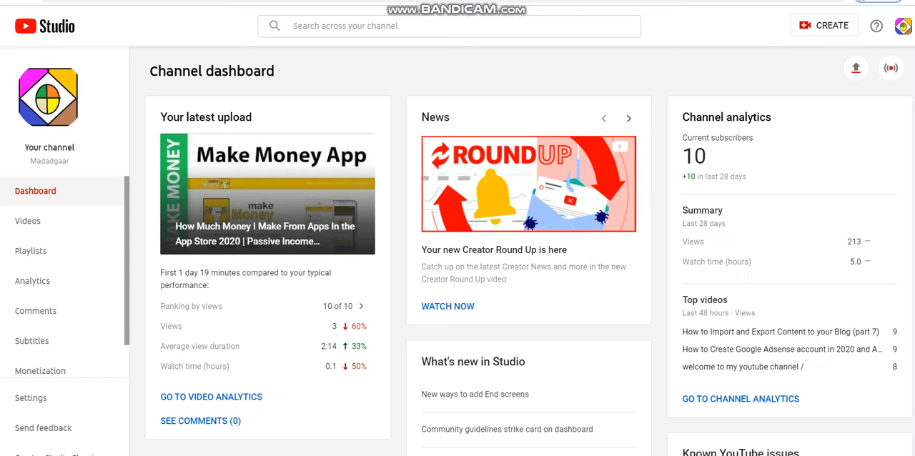
# - In YouTube Studio, start a new video upload using the file "5 best ideas"
pyautogui.click(855, 68)
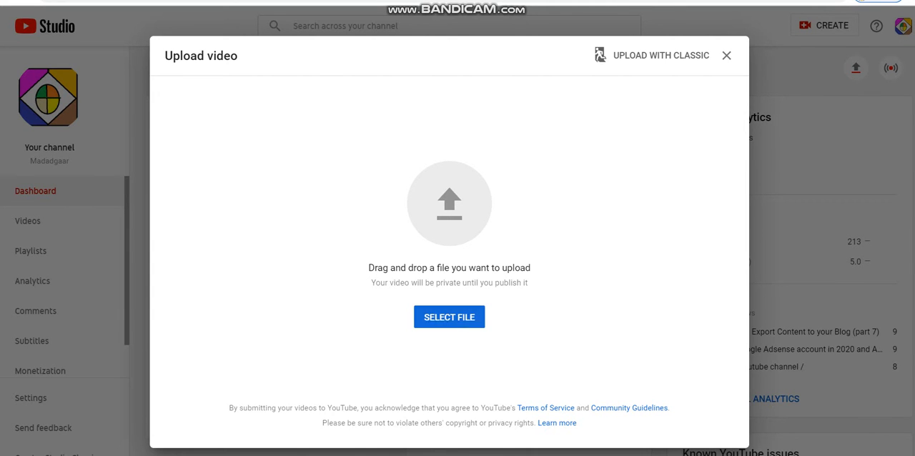
pyautogui.click(448, 316)
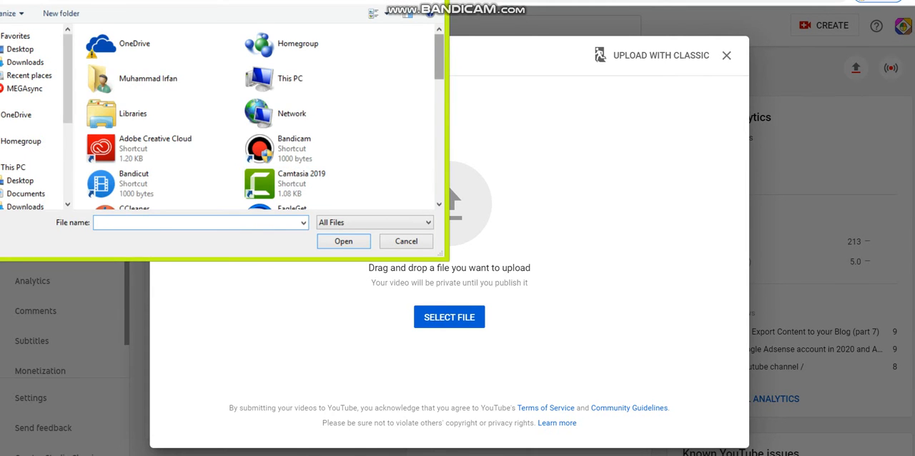
pyautogui.scroll(-10, 343, 60)
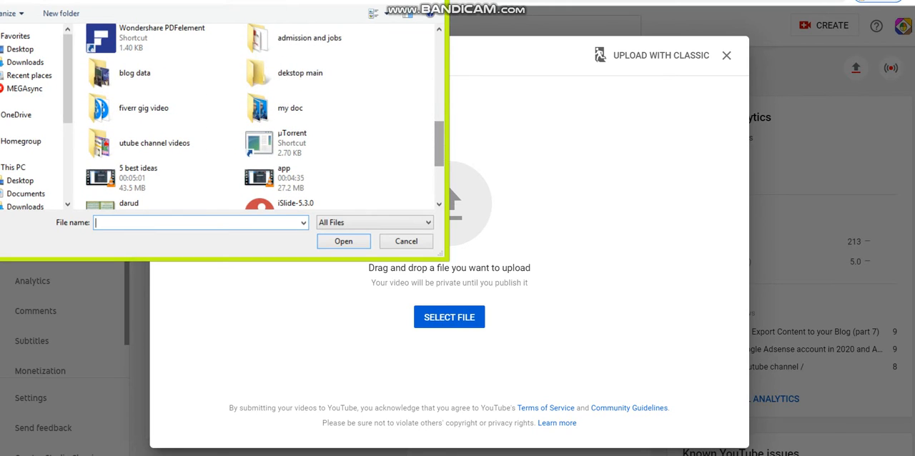
pyautogui.doubleClick(162, 178)
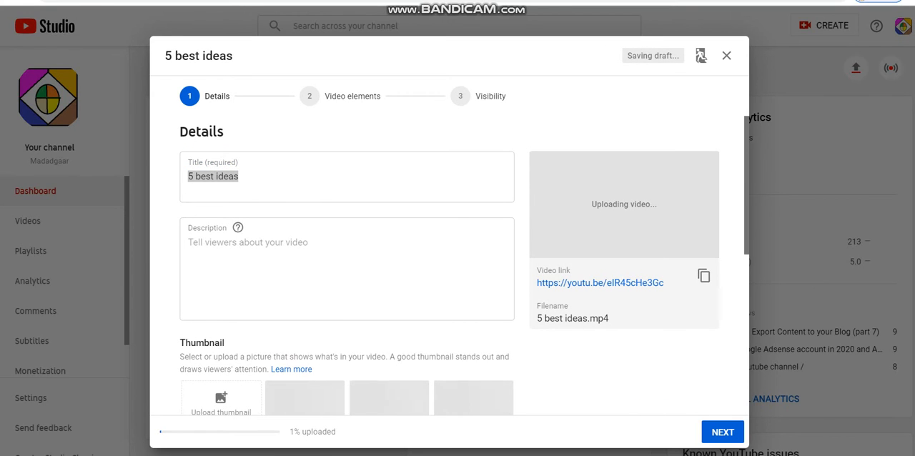
# - Replace the video title with "5 Best YouTube Channel Ideas for Making Money Long-Term|| 2020"
pyautogui.scroll(-4, 449, 265)
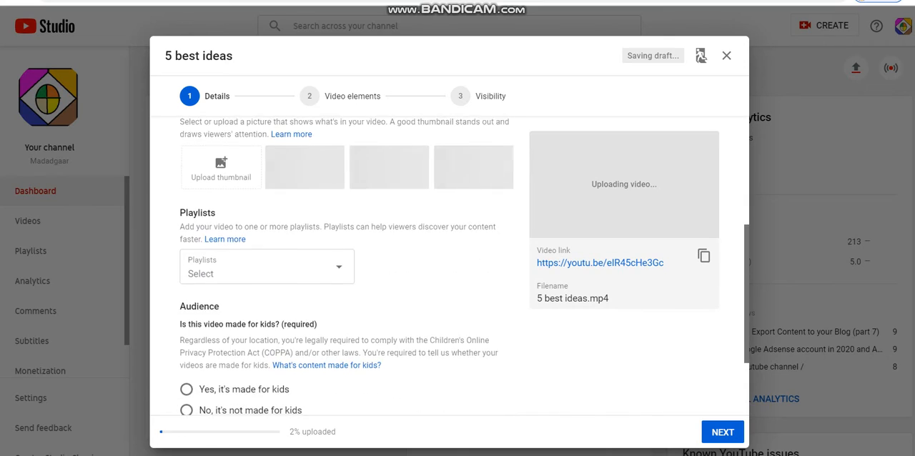
pyautogui.scroll(3, 449, 265)
pyautogui.scroll(1, 449, 264)
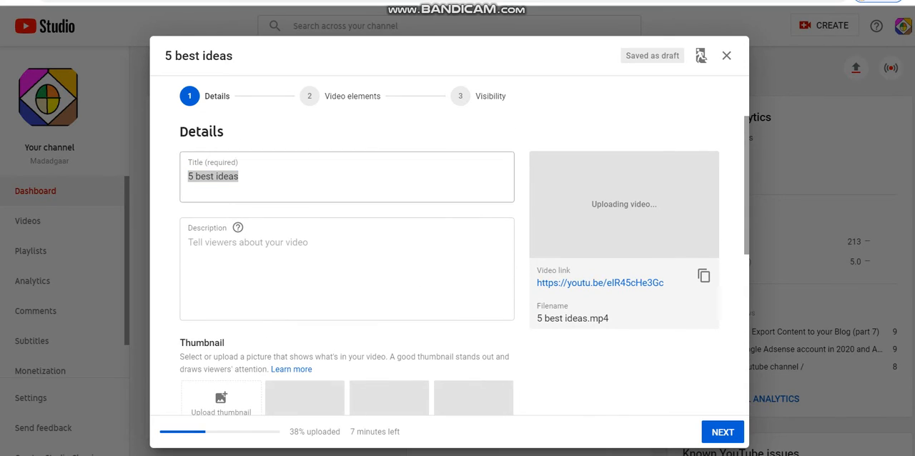
pyautogui.click(243, 177)
pyautogui.press('BackSpace')
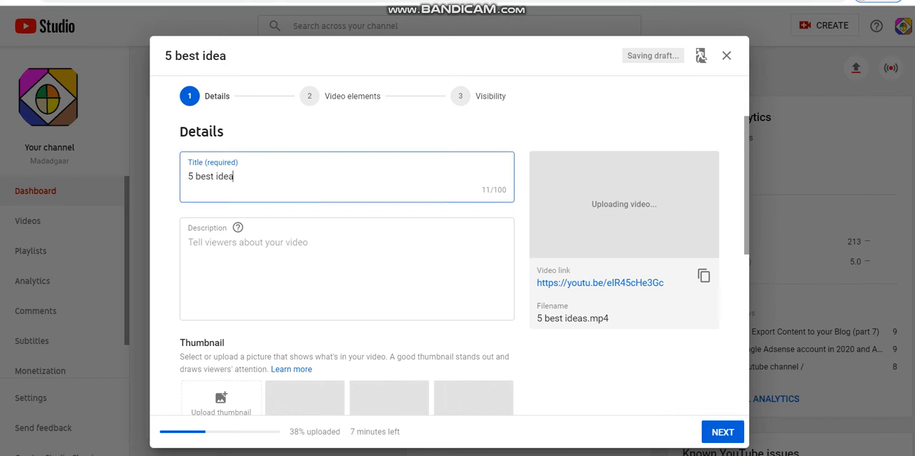
pyautogui.hotkey('ctrl', 'a')
pyautogui.press('BackSpace')
pyautogui.write('5 Best YouTube Channel Ideas for Making Money Long-Term')
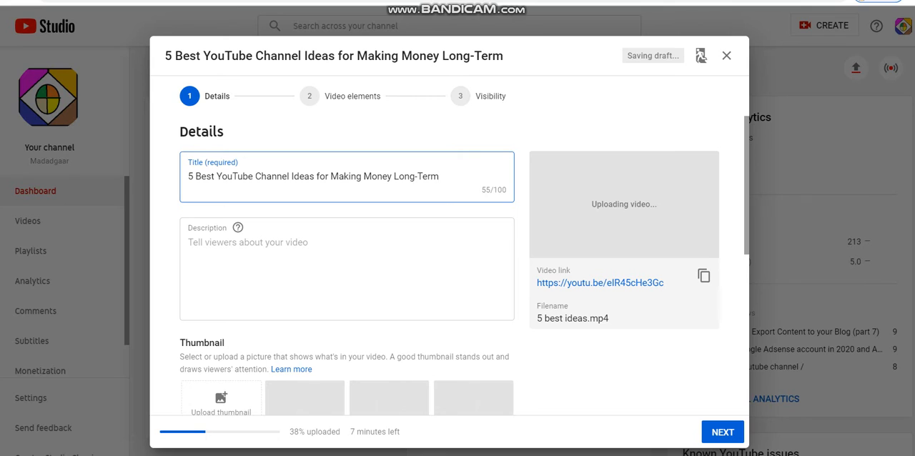
pyautogui.write('|| 2020')
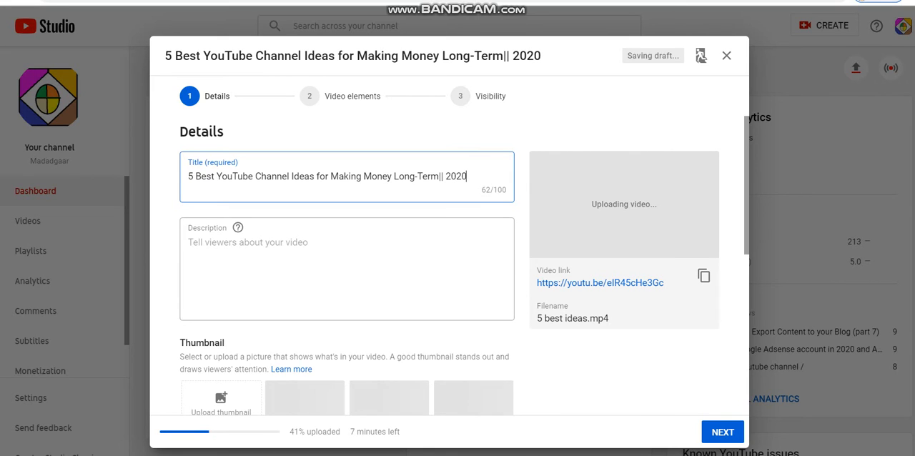
# - Copy the full text about five YouTube channel ideas from the Word document into the video's description
pyautogui.click(248, 243)
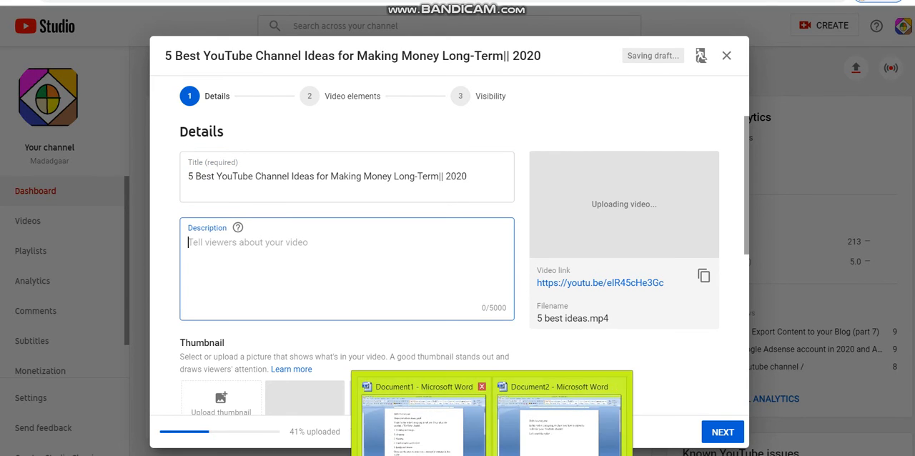
pyautogui.click(561, 418)
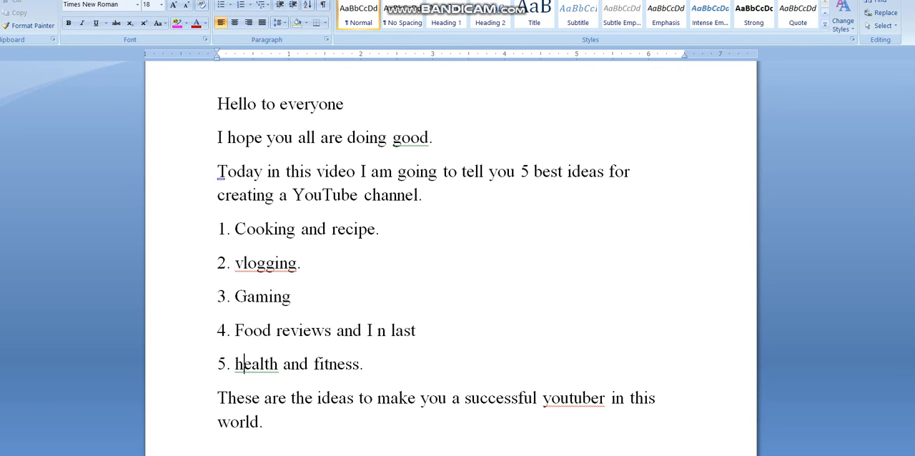
pyautogui.hotkey('ctrl', 'a')
pyautogui.hotkey('ctrl', 'c')
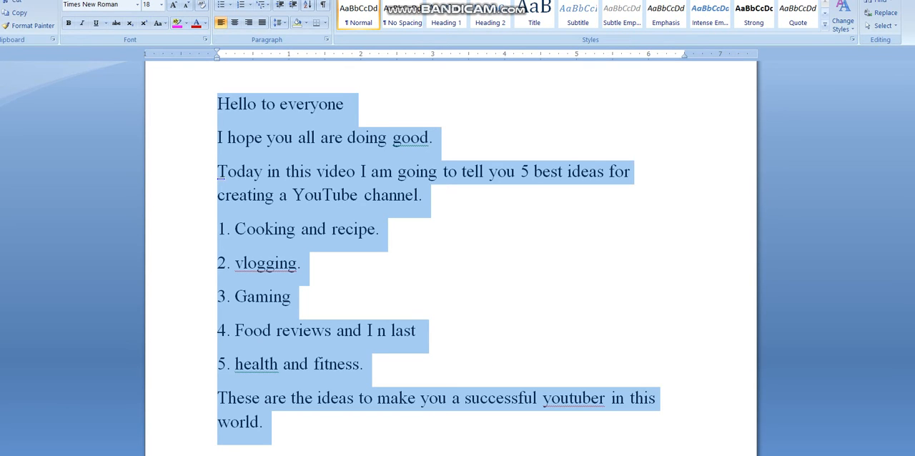
pyautogui.click(492, 455)
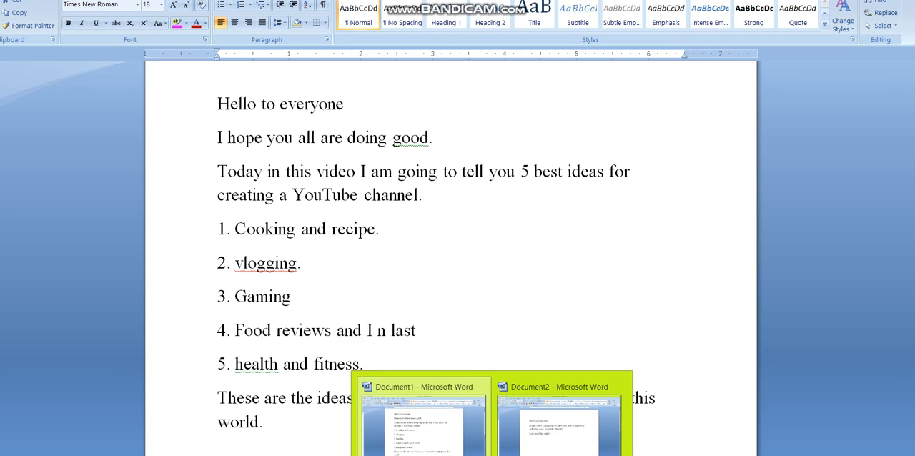
pyautogui.click(449, 455)
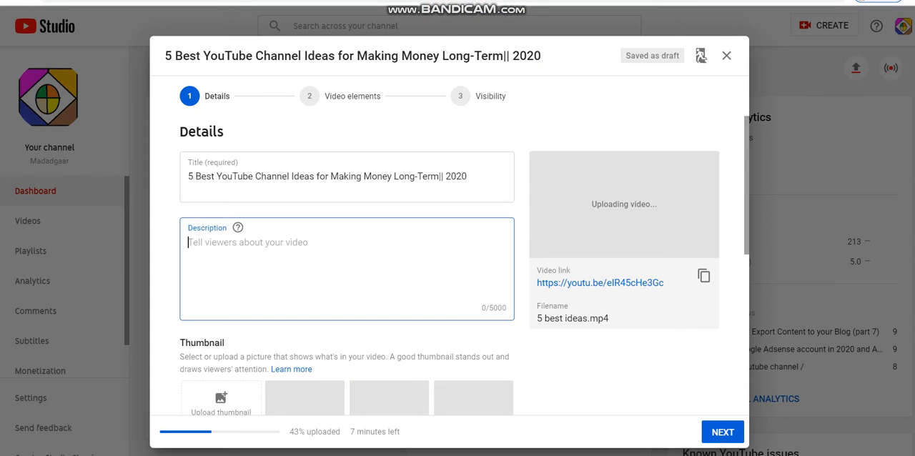
pyautogui.hotkey('ctrl', 'v')
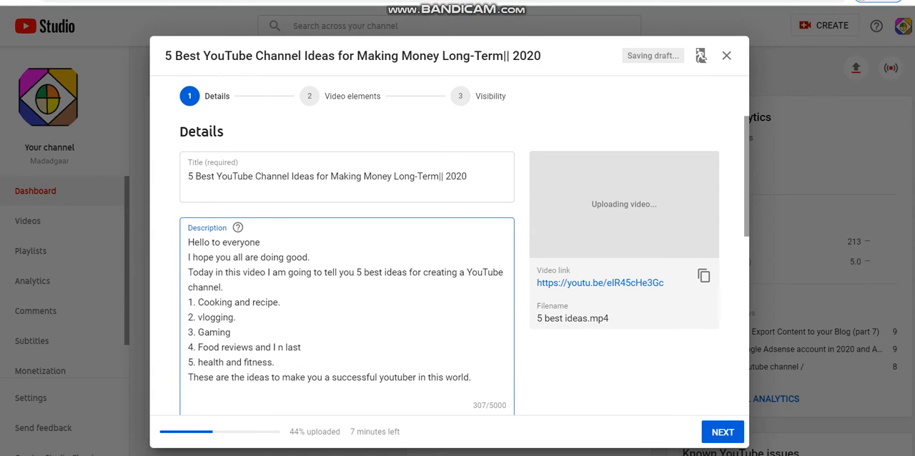
# - Add two line breaks after the description's last sentence, ending in "in this world."
pyautogui.scroll(-2, 449, 264)
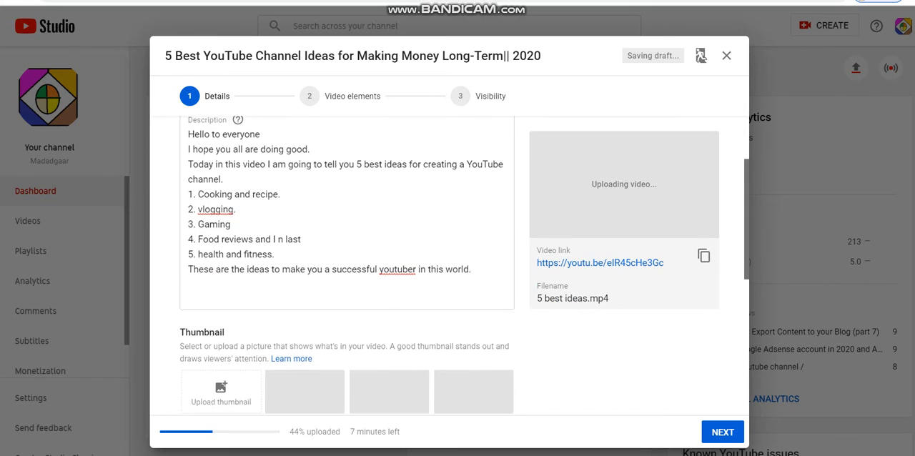
pyautogui.scroll(-1, 449, 264)
pyautogui.hotkey('ctrl', 'a')
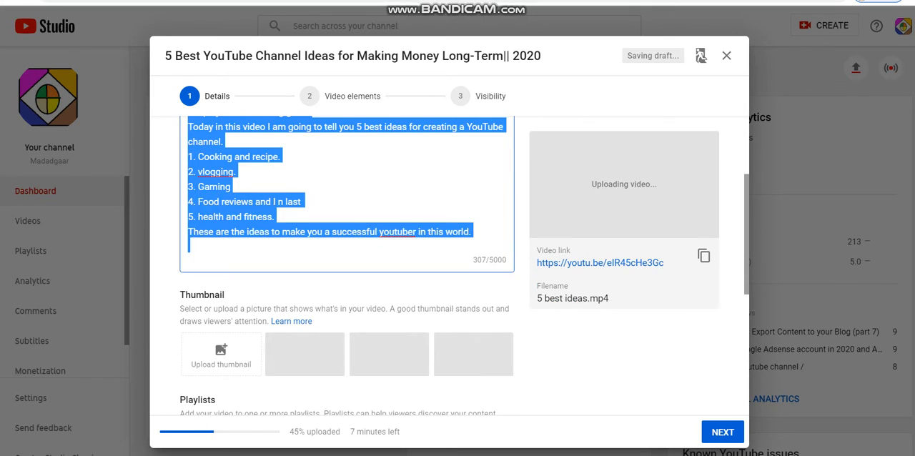
pyautogui.click(223, 142)
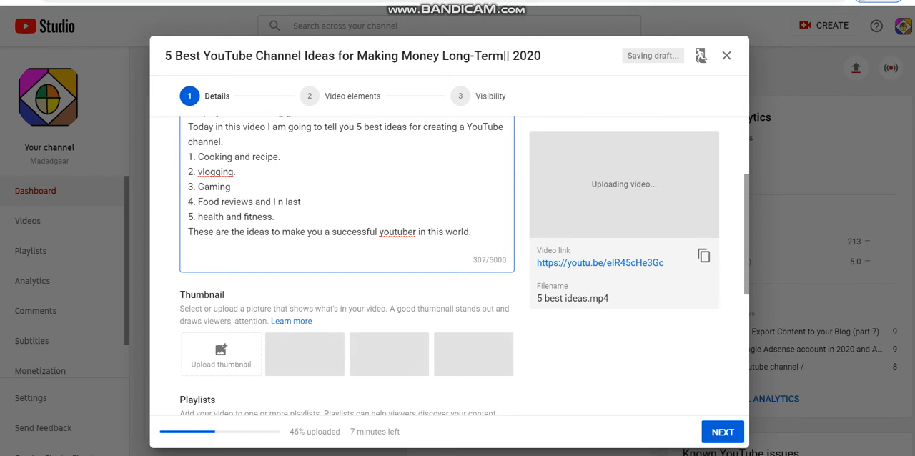
pyautogui.click(472, 232)
pyautogui.press('Return')
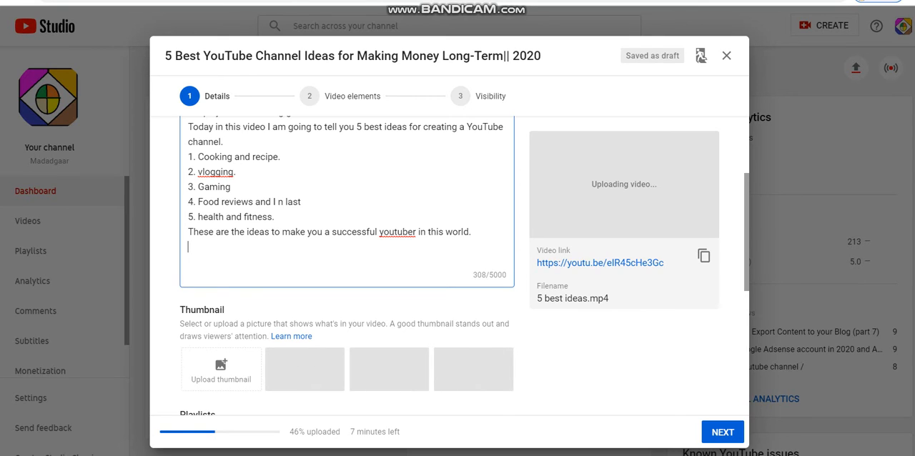
pyautogui.press('Return')
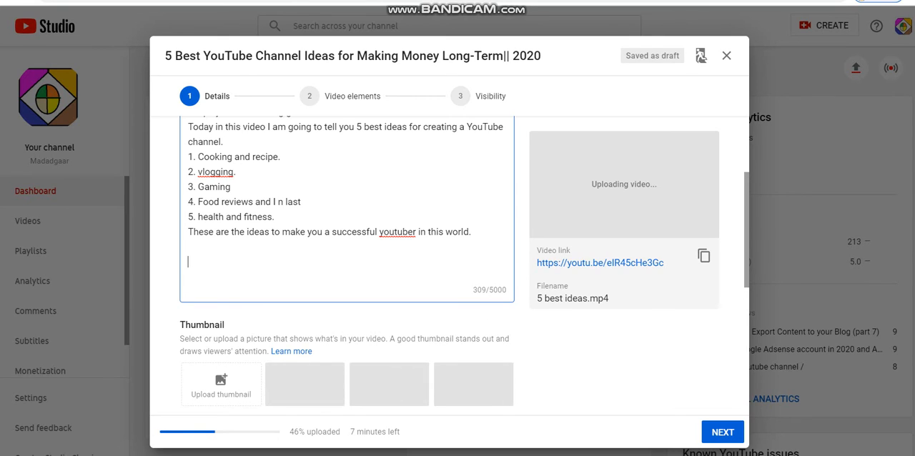
# - Upload the image "mqdefault (44)" from the "utube channel videos" folder as the video's custom thumbnail
pyautogui.click(221, 385)
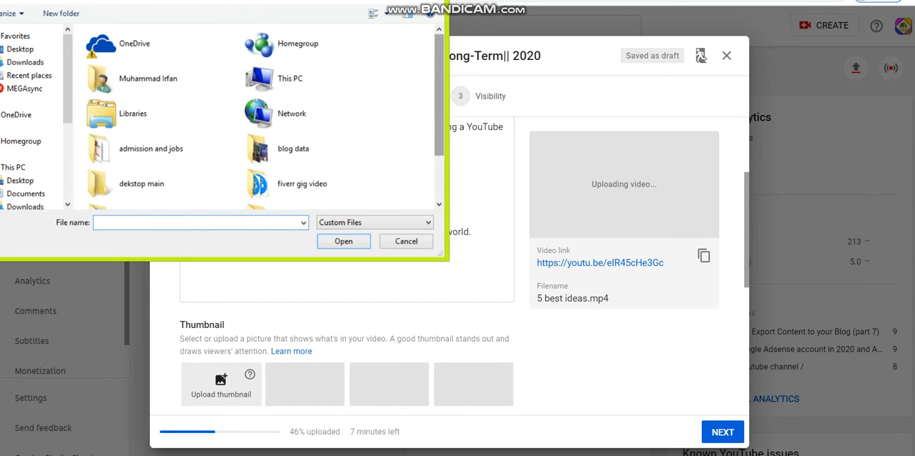
pyautogui.scroll(-2, 265, 117)
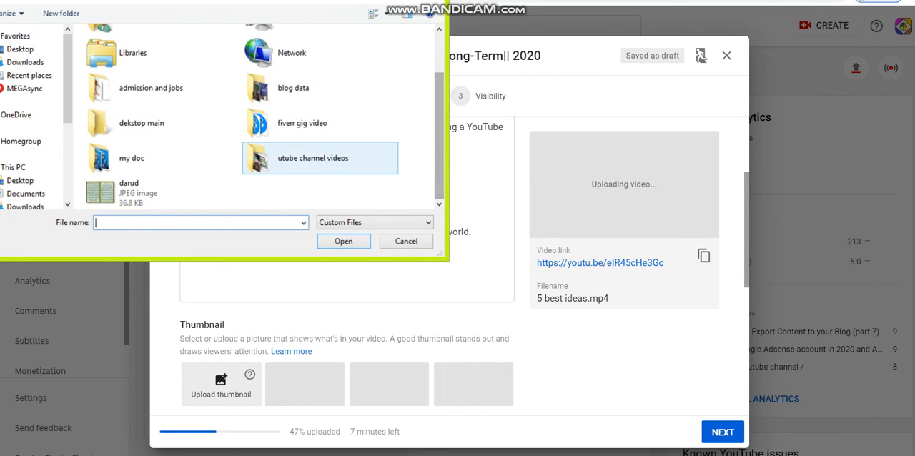
pyautogui.doubleClick(312, 158)
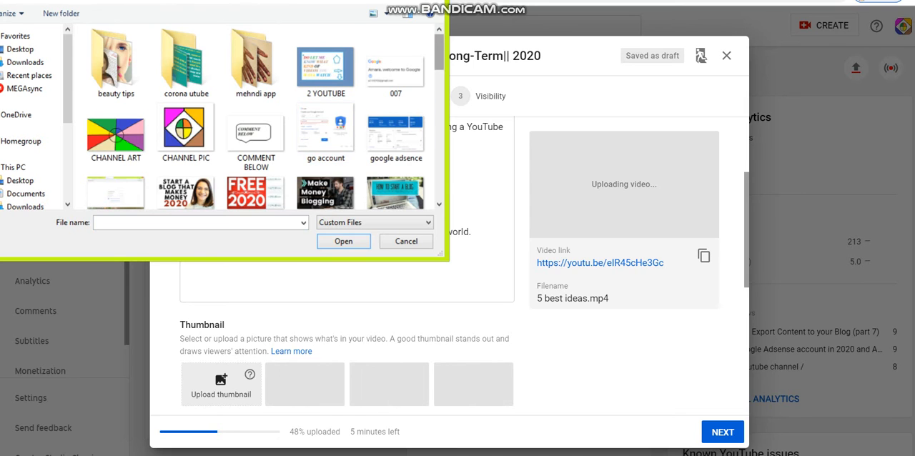
pyautogui.scroll(-5, 311, 45)
pyautogui.scroll(-6, 311, 44)
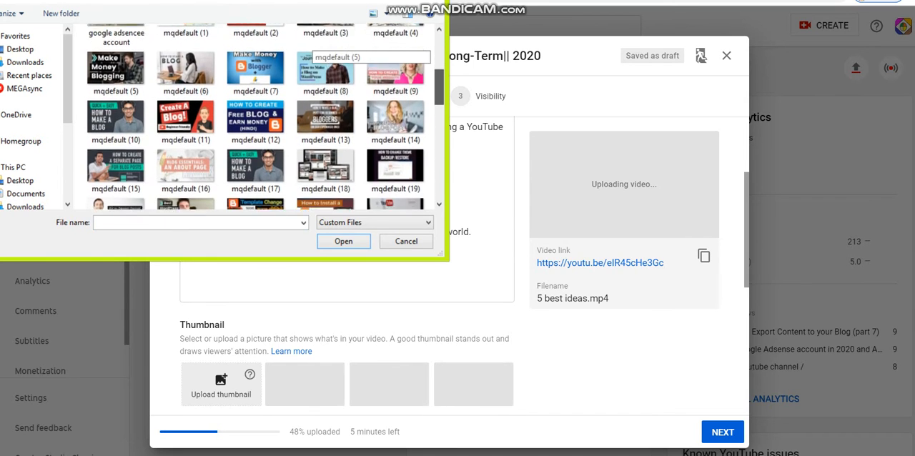
pyautogui.scroll(-2, 311, 44)
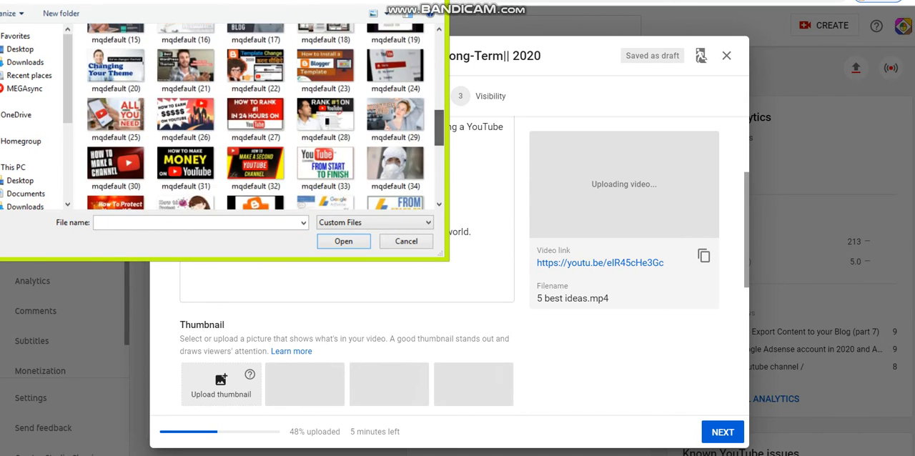
pyautogui.scroll(-3, 321, 118)
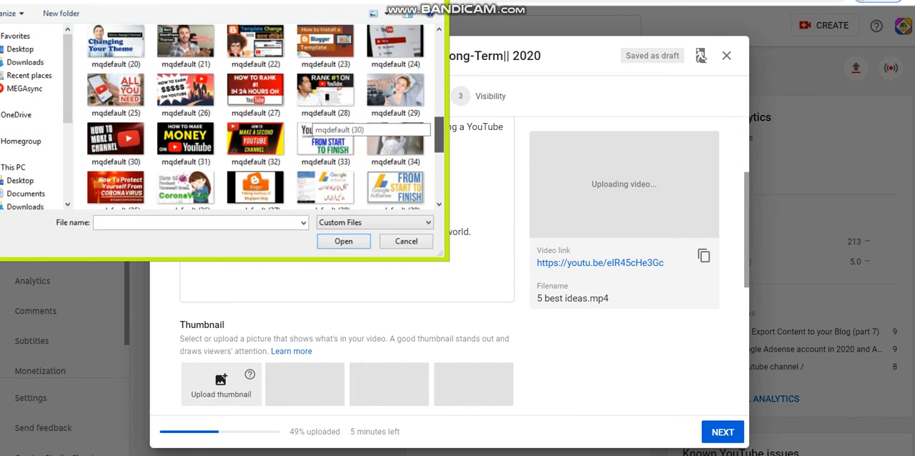
pyautogui.scroll(-3, 322, 118)
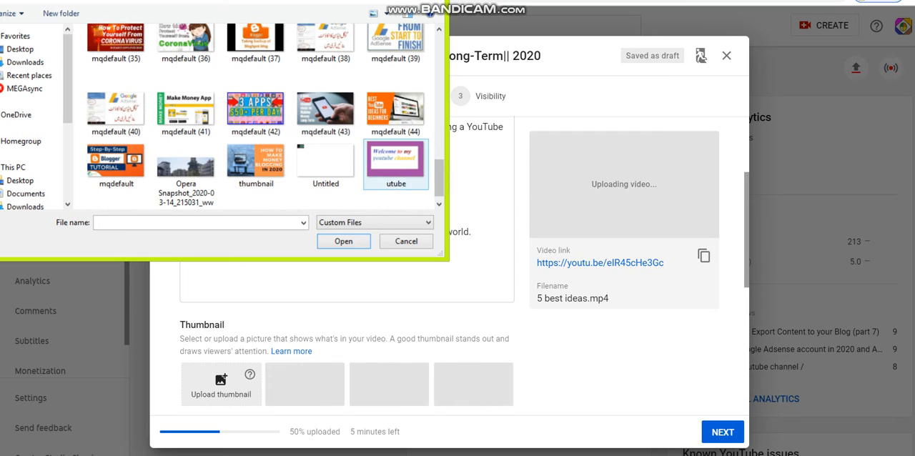
pyautogui.doubleClick(395, 107)
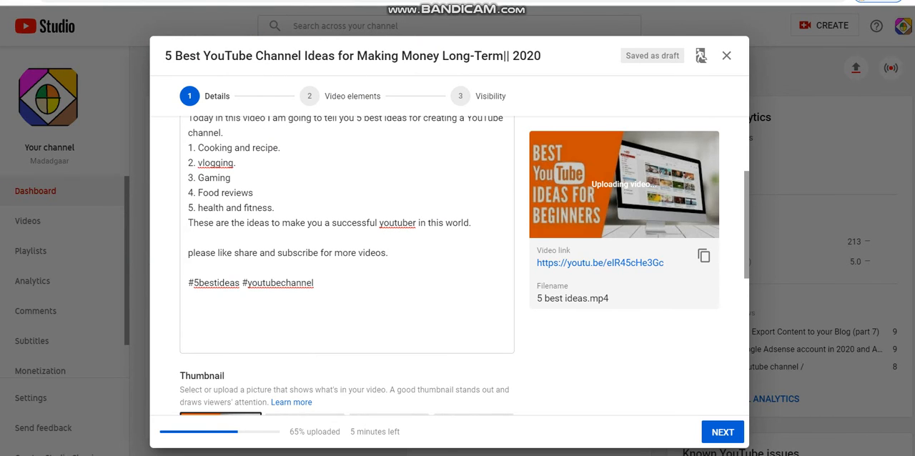
pyautogui.moveTo(288, 432); pyautogui.dragTo(400, 432)
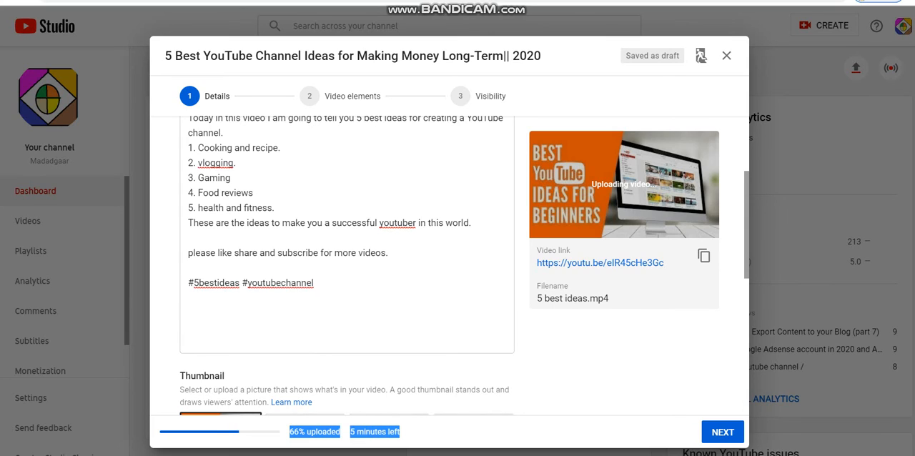
pyautogui.click(415, 431)
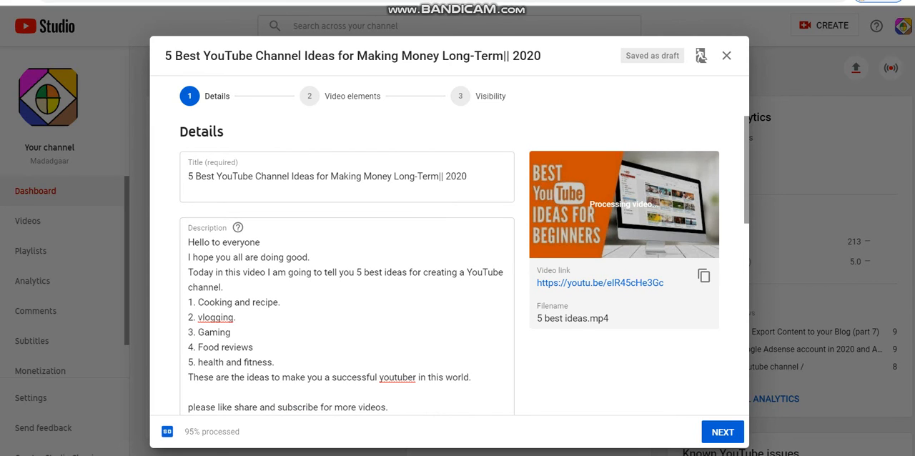
pyautogui.moveTo(208, 432); pyautogui.dragTo(241, 432)
pyautogui.click(241, 431)
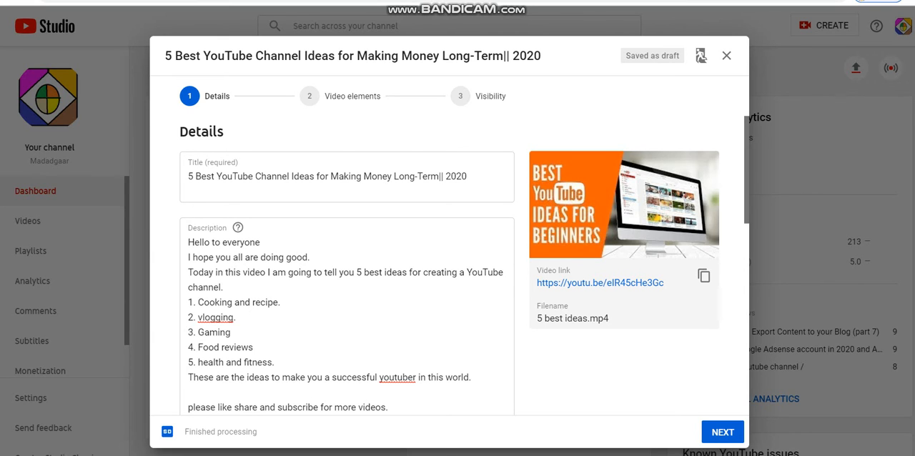
# - Add the video to the "youtube course" playlist and mark it as not made for kids
pyautogui.scroll(-4, 450, 265)
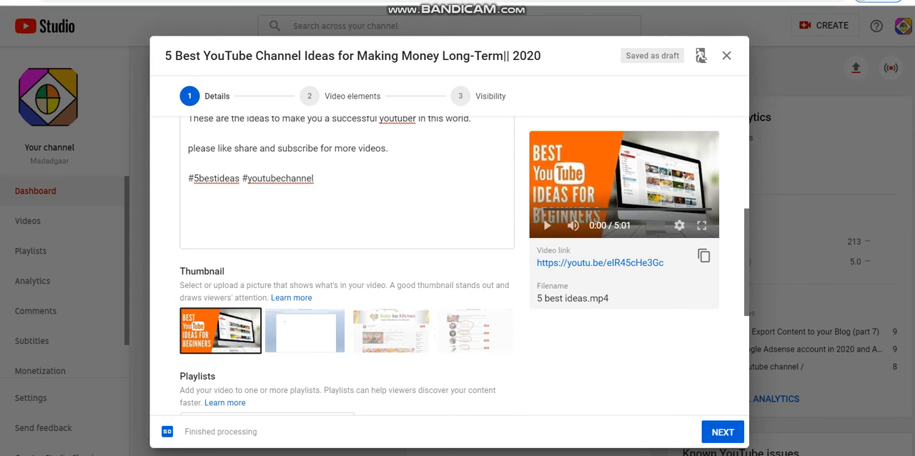
pyautogui.scroll(-3, 450, 265)
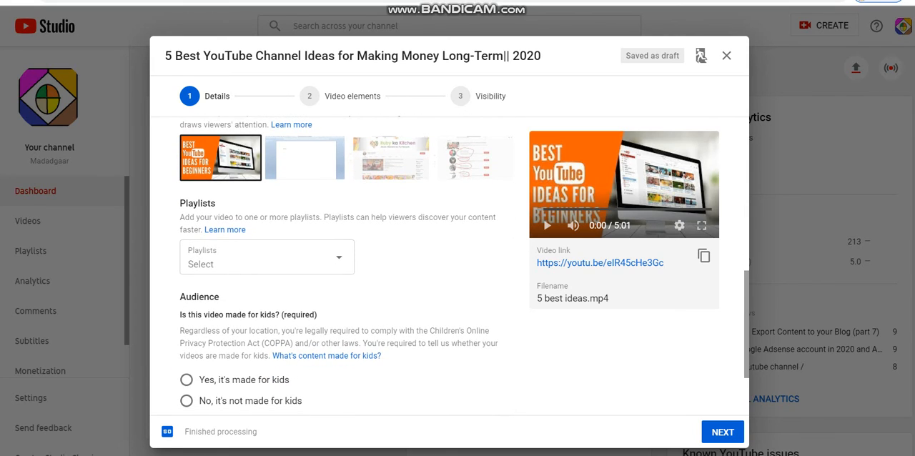
pyautogui.click(307, 257)
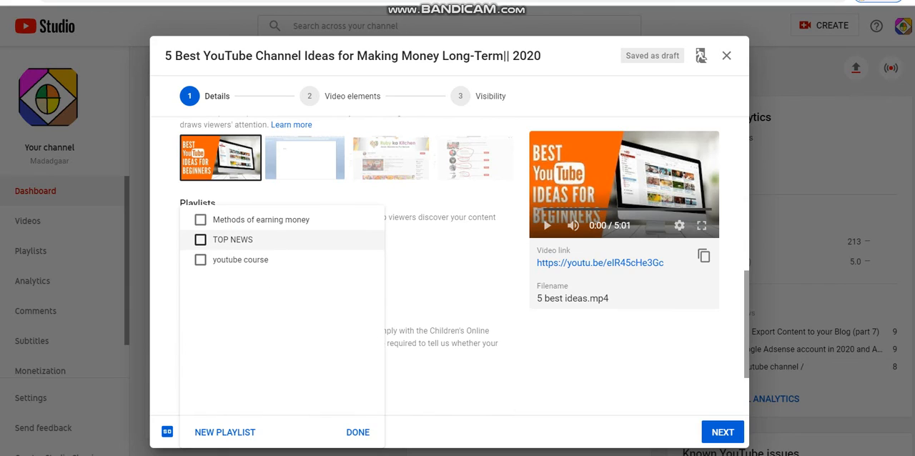
pyautogui.click(200, 259)
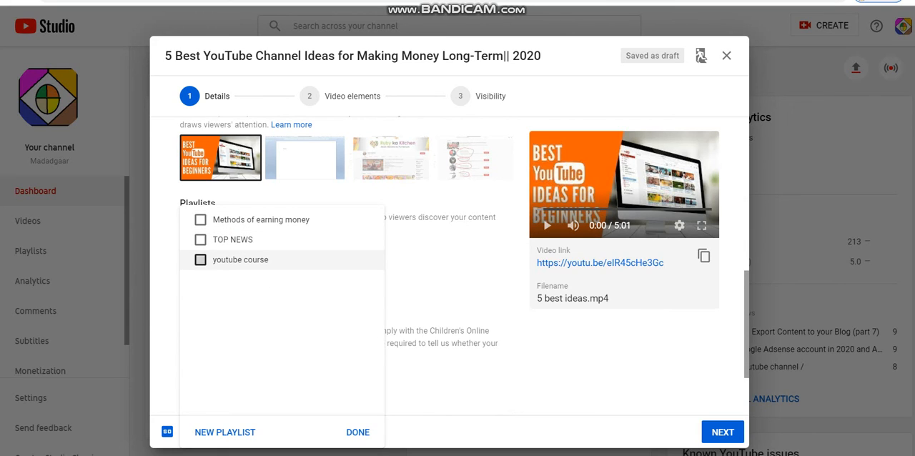
pyautogui.click(358, 432)
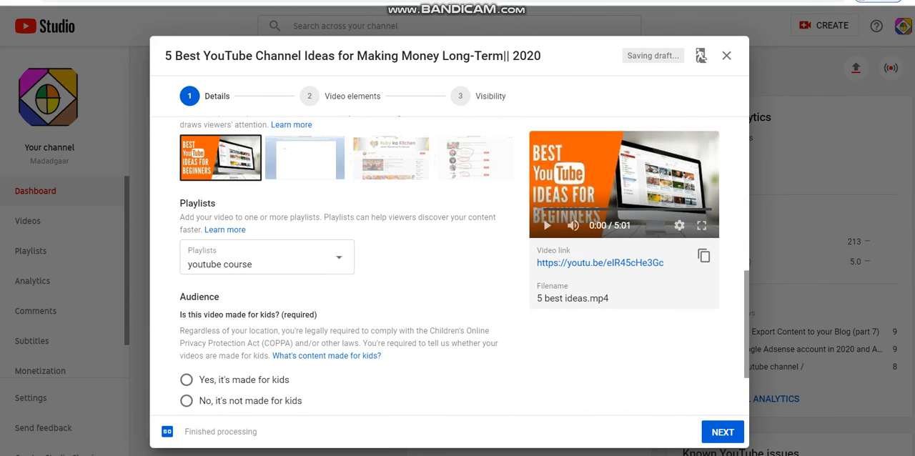
pyautogui.scroll(-3, 464, 261)
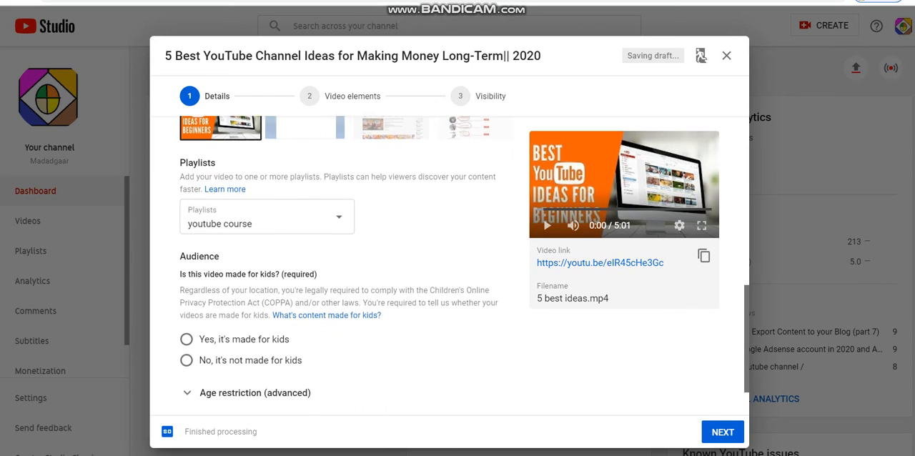
pyautogui.click(187, 315)
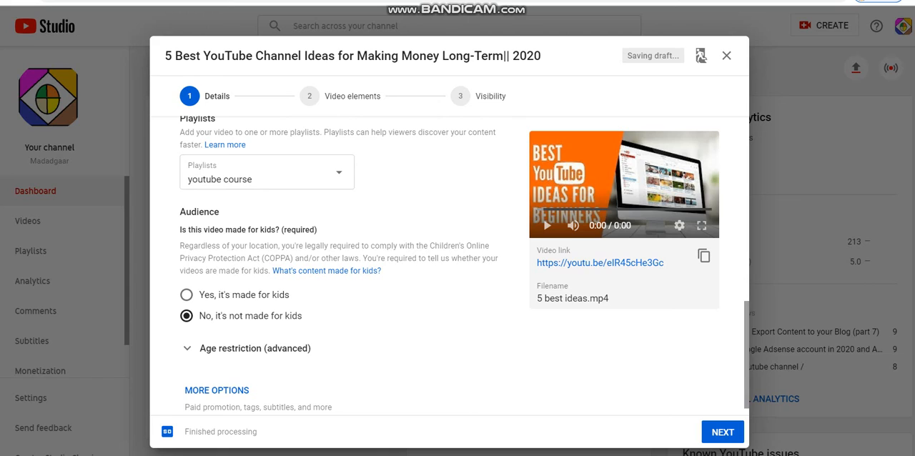
# - Reveal the additional video options and set the category to People & Blogs
pyautogui.scroll(-1, 339, 264)
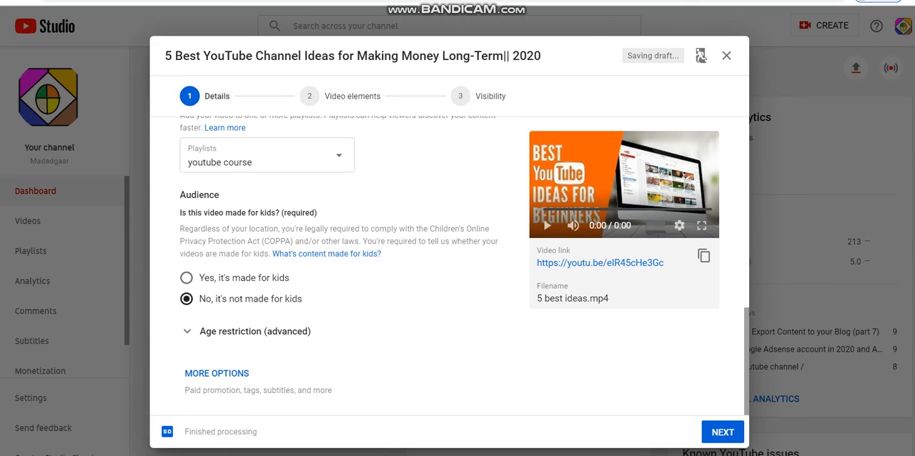
pyautogui.click(223, 372)
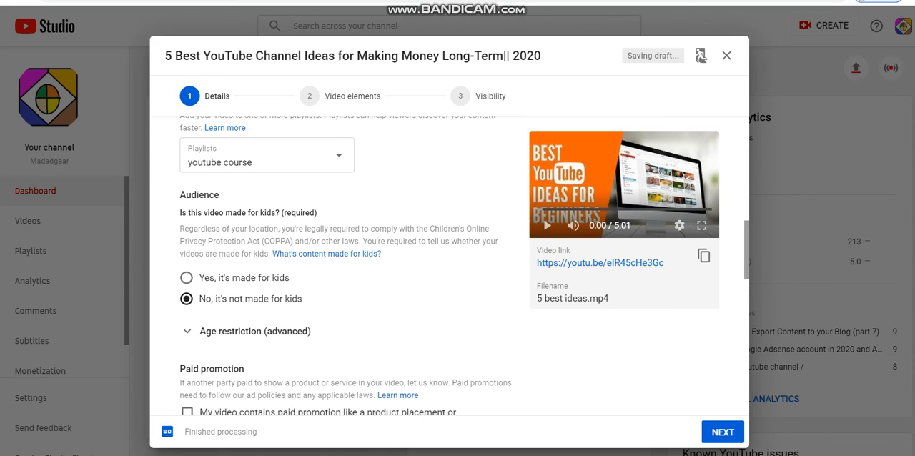
pyautogui.scroll(-5, 346, 266)
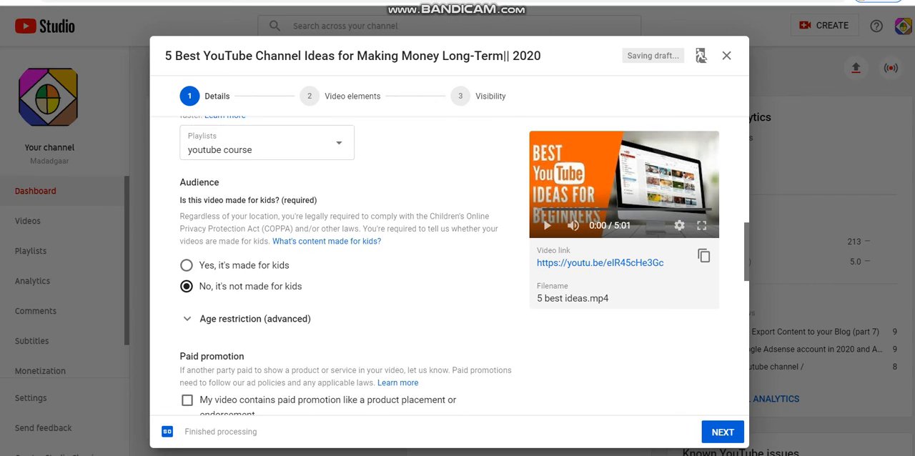
pyautogui.scroll(-3, 345, 266)
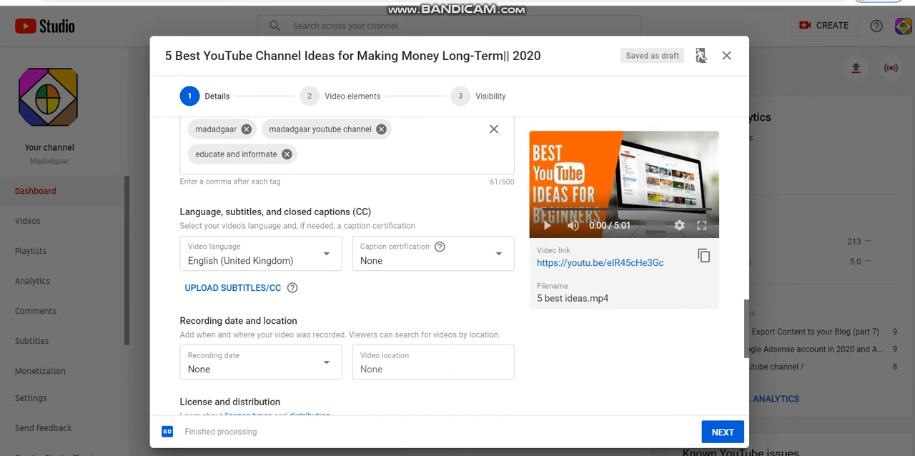
pyautogui.scroll(-5, 345, 266)
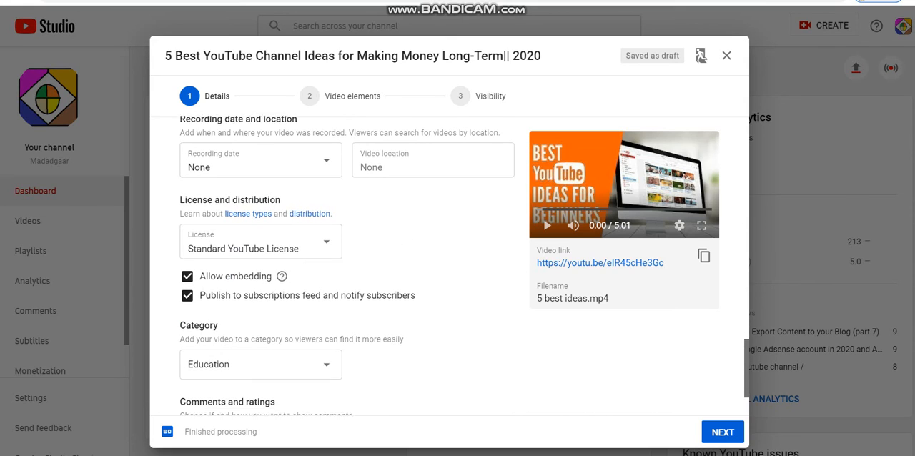
pyautogui.scroll(-1, 345, 266)
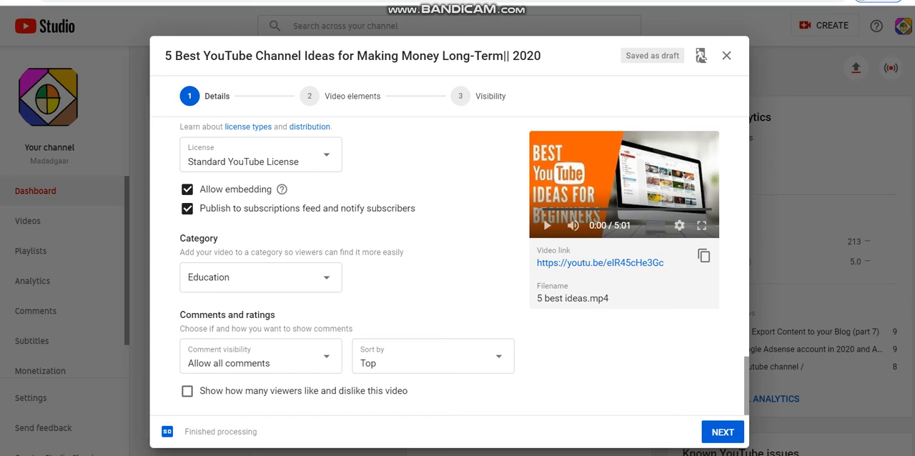
pyautogui.click(286, 277)
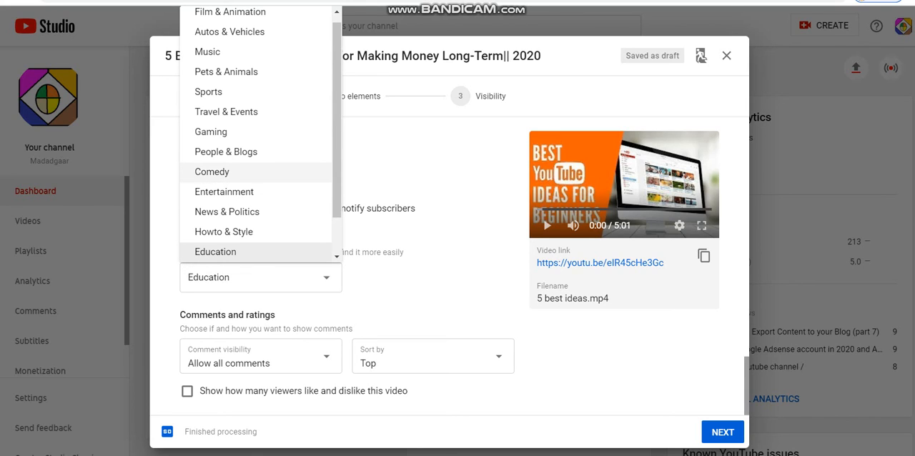
pyautogui.click(225, 152)
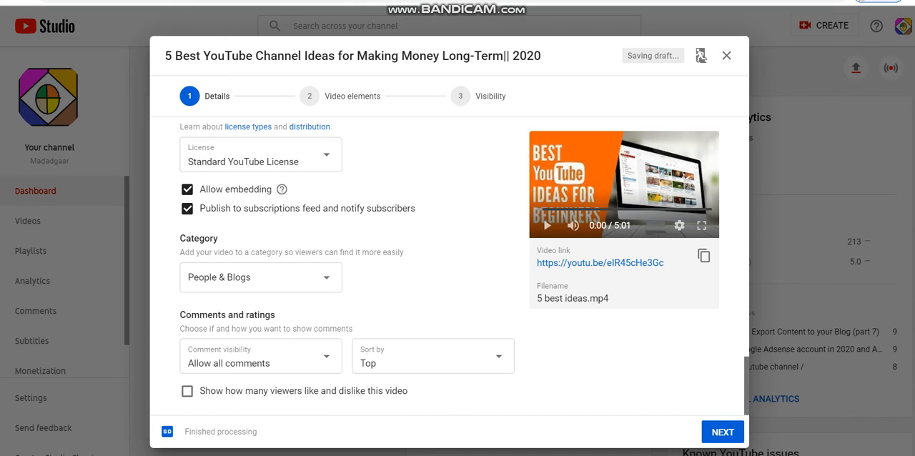
# - Paste the copied list of YouTube channel idea tags, from "youtube channel ideas" to "ideas for youtube videos", after the existing tags
pyautogui.moveTo(746, 386); pyautogui.dragTo(746, 318)
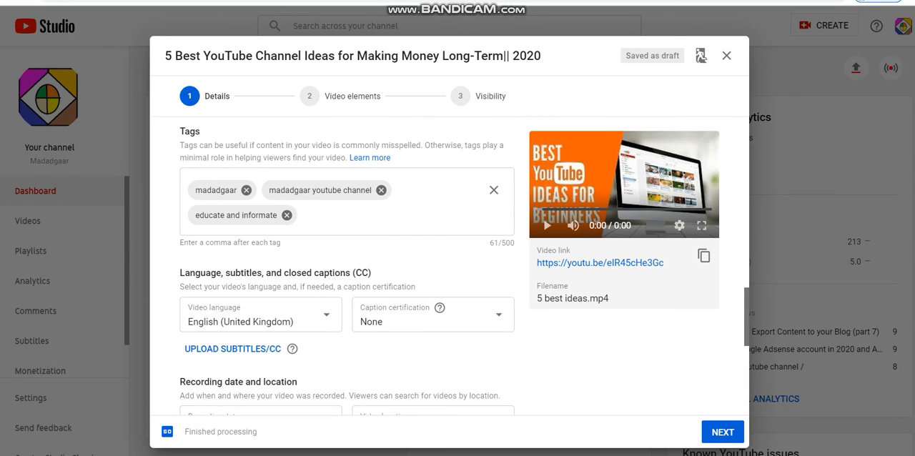
pyautogui.moveTo(747, 318); pyautogui.dragTo(746, 305)
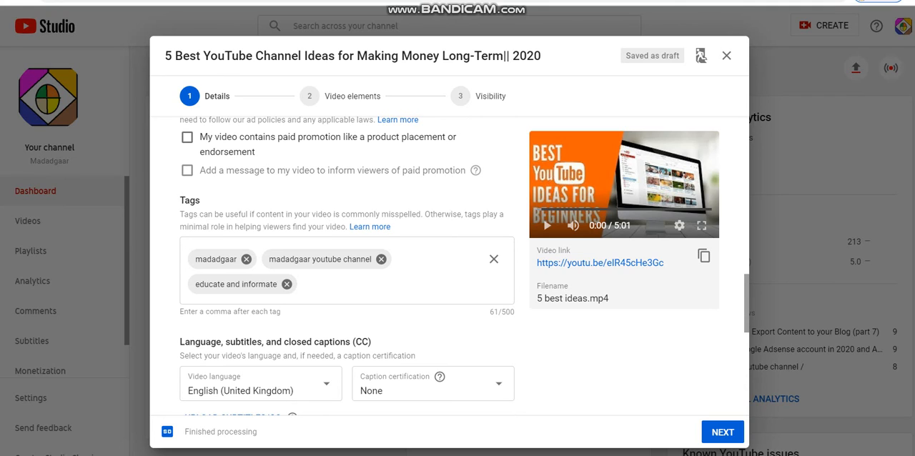
pyautogui.click(322, 285)
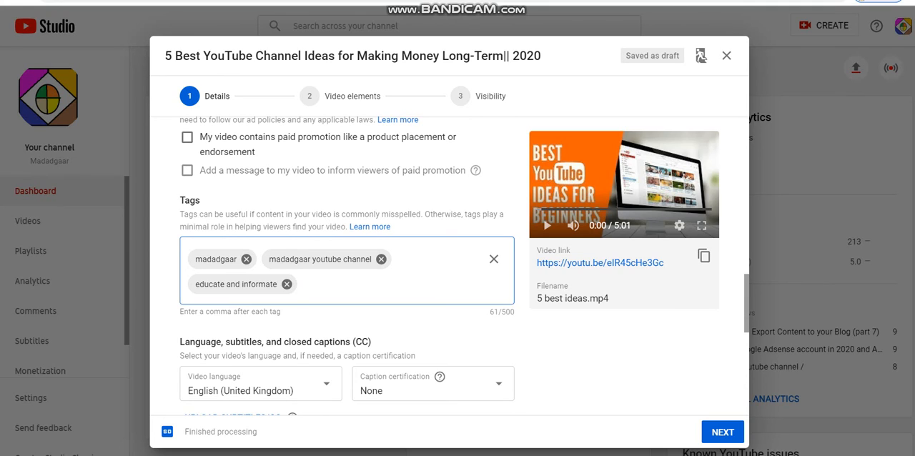
pyautogui.hotkey('ctrl', 'v')
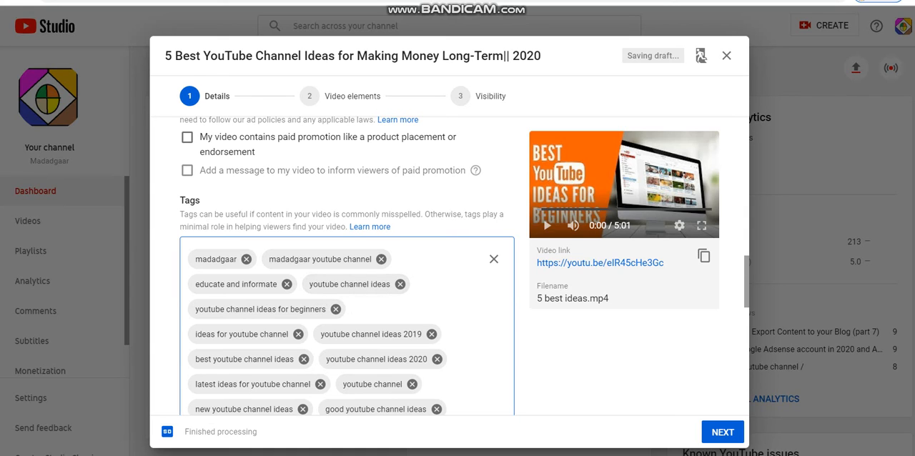
pyautogui.scroll(-7, 464, 265)
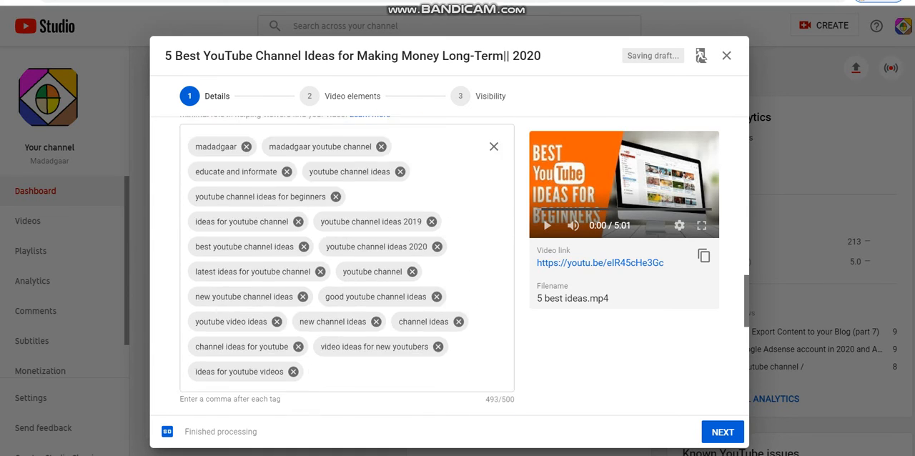
# - Proceed from the details to the video elements, and return from the cards editor to YouTube Studio
pyautogui.scroll(-2, 464, 266)
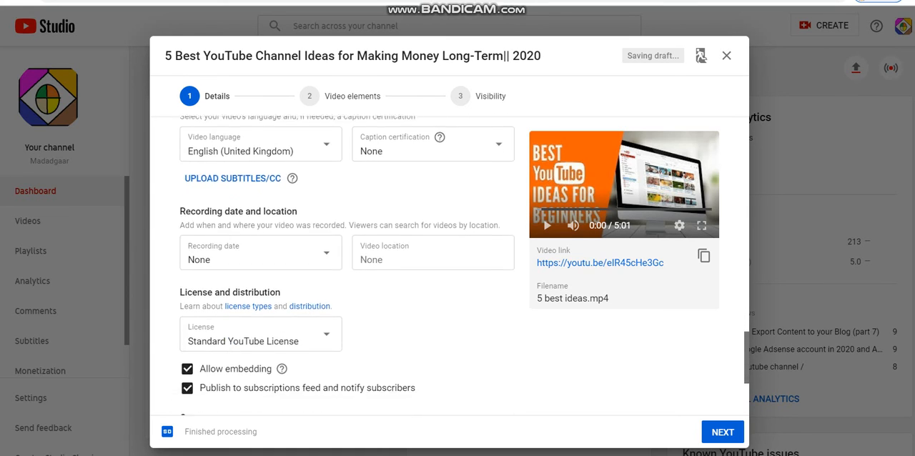
pyautogui.scroll(4, 464, 266)
pyautogui.scroll(-4, 463, 266)
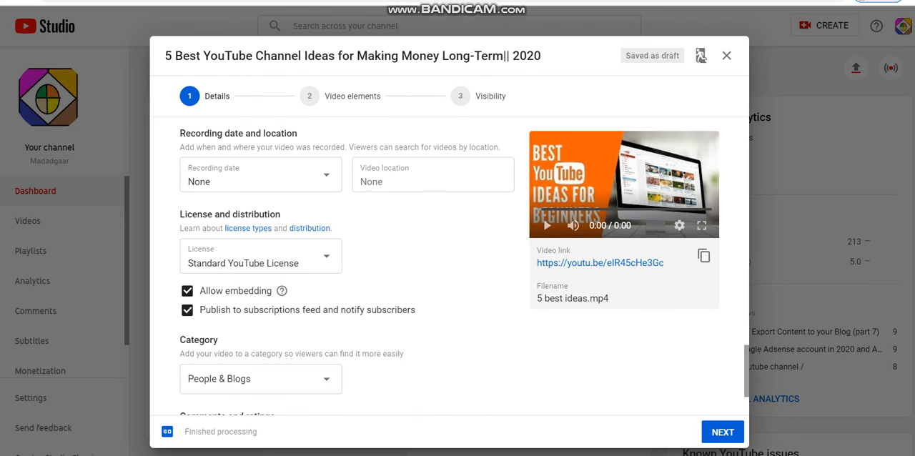
pyautogui.click(722, 431)
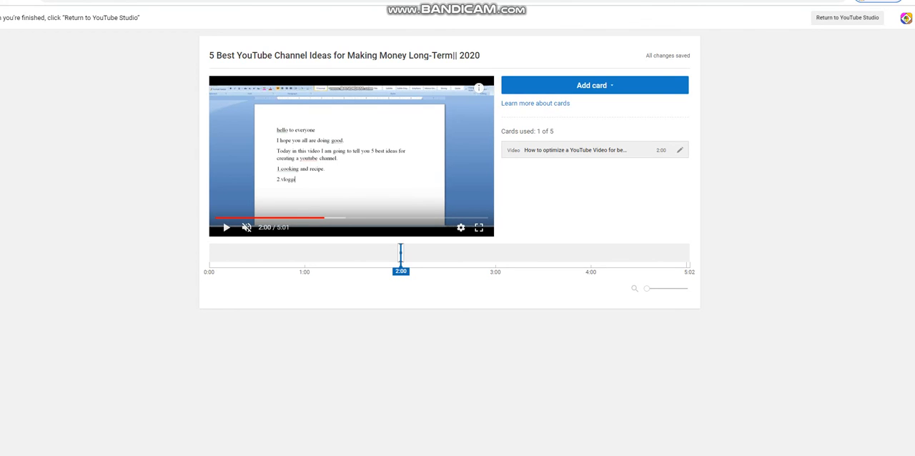
pyautogui.click(847, 18)
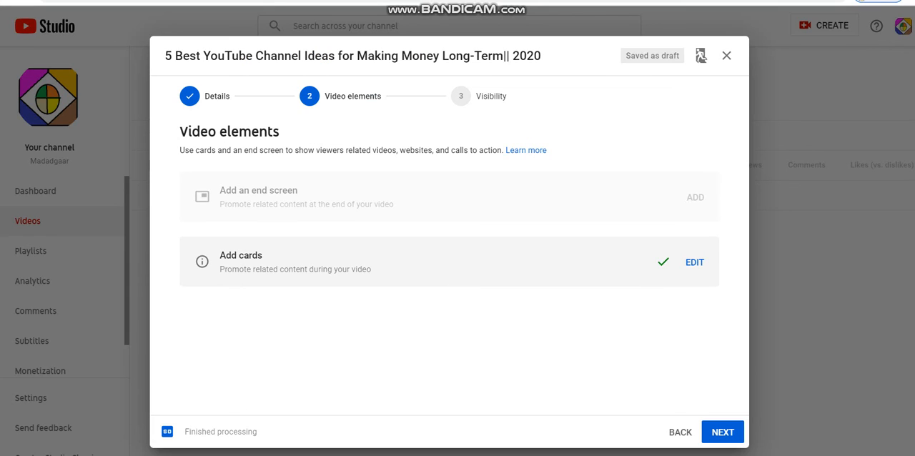
# - Proceed from the video elements to the visibility settings, choose to schedule the video, and set its publish date to Mar 18, 2020
pyautogui.click(722, 432)
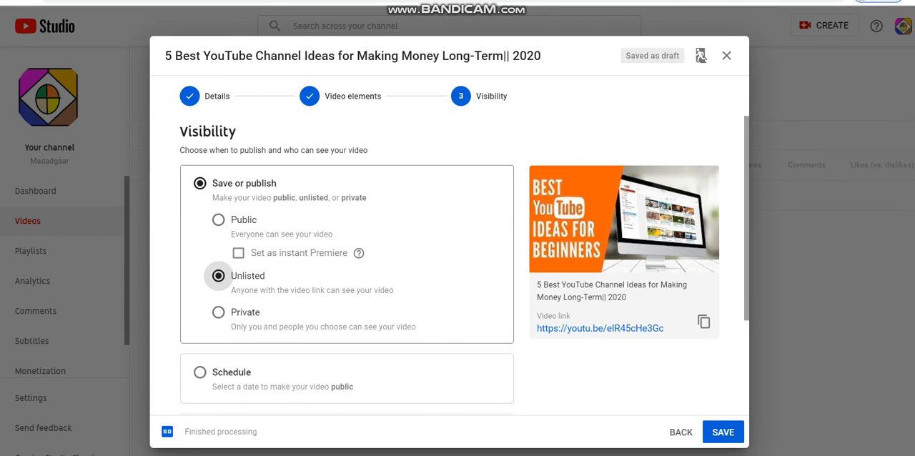
pyautogui.click(219, 220)
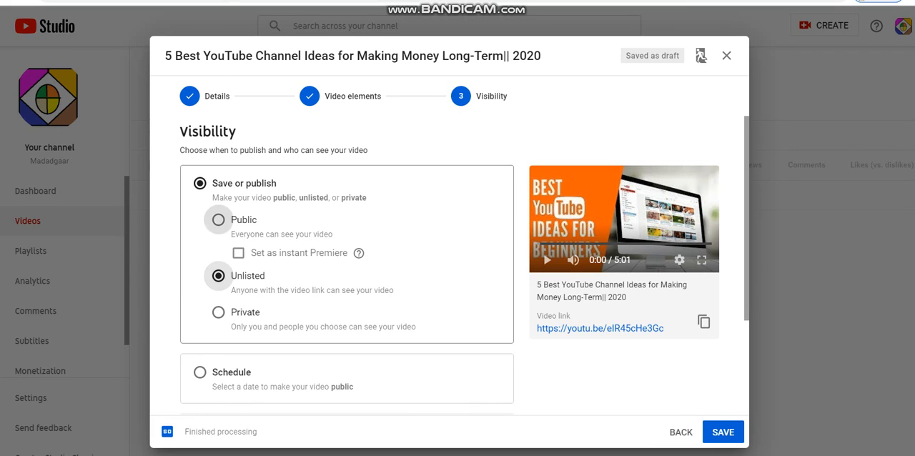
pyautogui.click(218, 276)
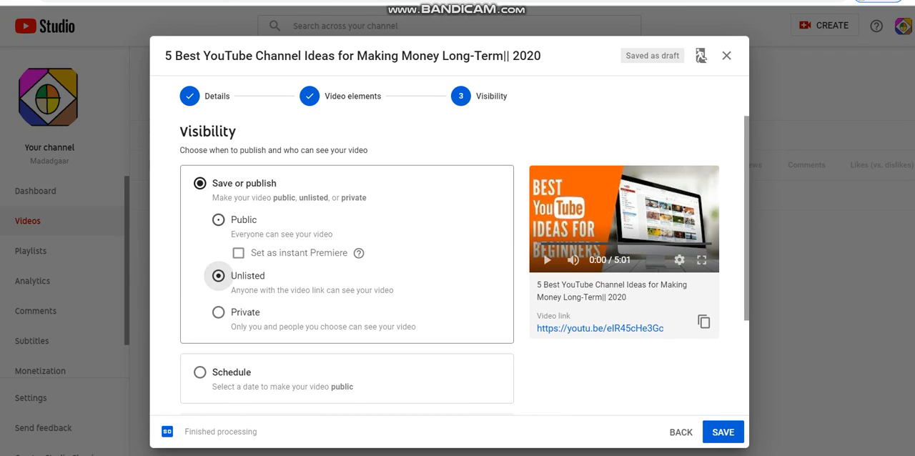
pyautogui.click(199, 372)
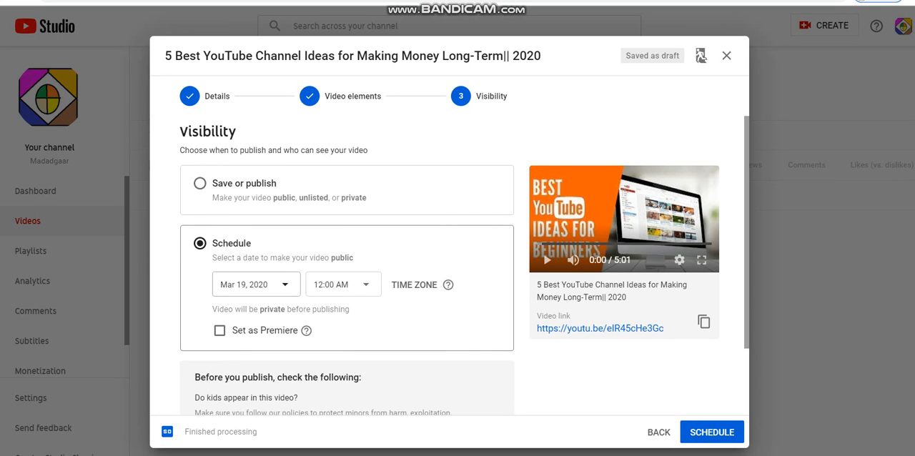
pyautogui.click(285, 284)
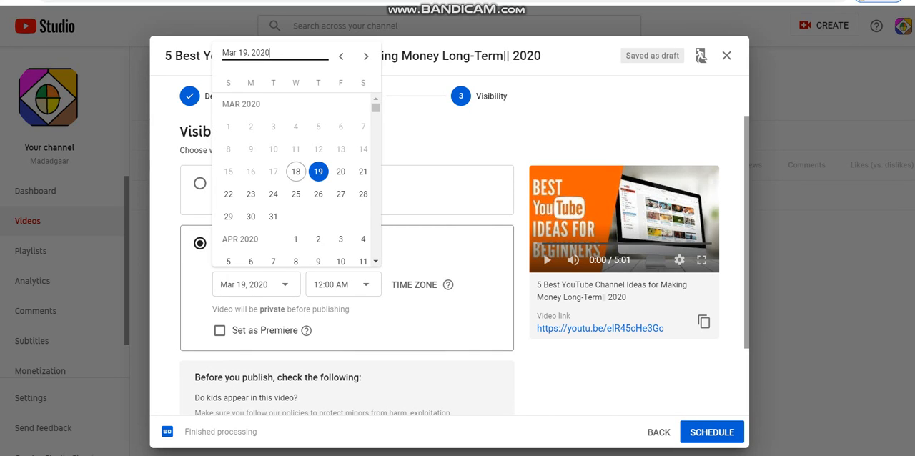
pyautogui.click(296, 171)
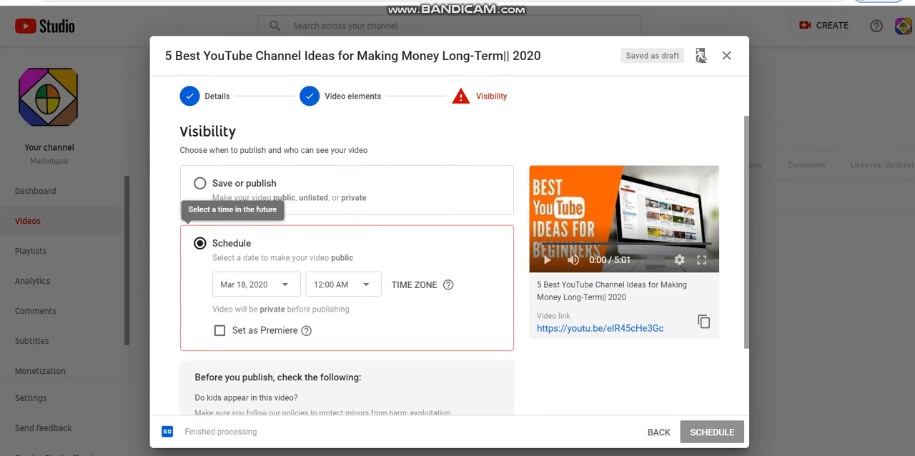
# - Set the scheduled publish time to 4:15 AM and schedule the video
pyautogui.click(343, 284)
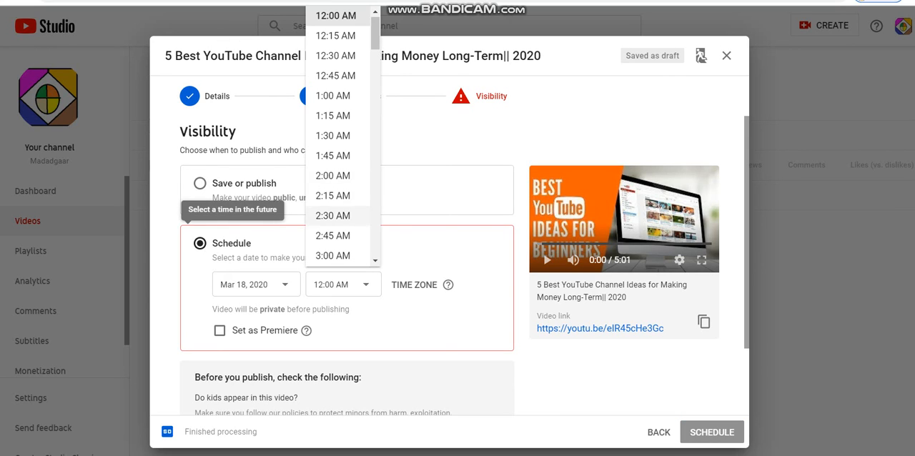
pyautogui.scroll(-1, 343, 136)
pyautogui.scroll(-3, 343, 136)
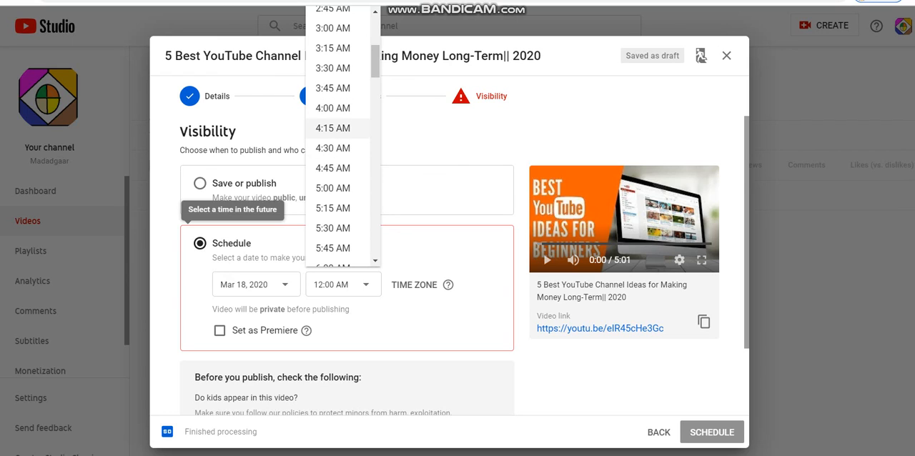
pyautogui.click(333, 128)
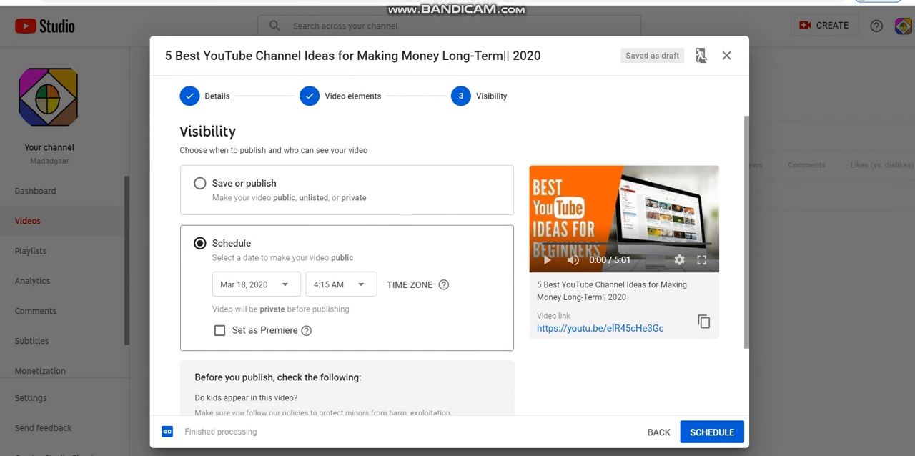
pyautogui.click(703, 432)
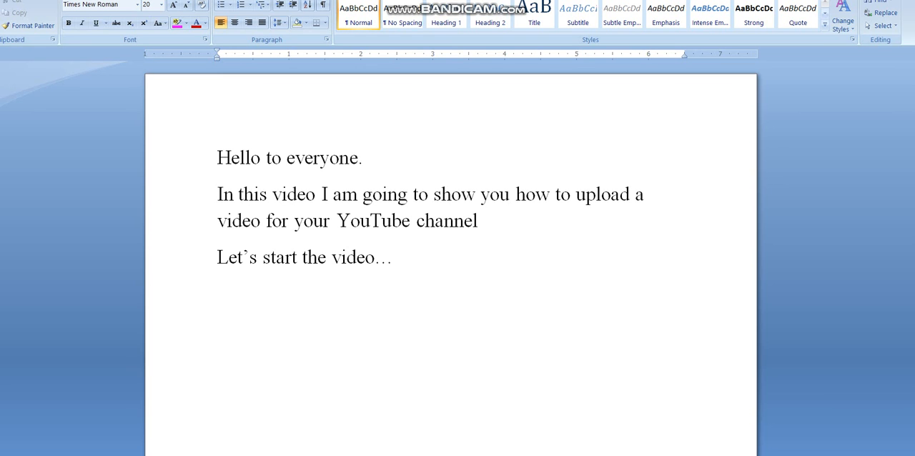
# - In the Word document, add two lines with a single period each below "Let's start the video…" and start a new line
pyautogui.press('Return')
pyautogui.press('Return')
pyautogui.press('BackSpace')
pyautogui.press('BackSpace')
pyautogui.write('.')
pyautogui.press('Return')
pyautogui.write('.')
pyautogui.press('BackSpace')
pyautogui.press('Return')
# - Write the closing line "This was how we upload a video on youtube." below the two period lines
pyautogui.write('this was')
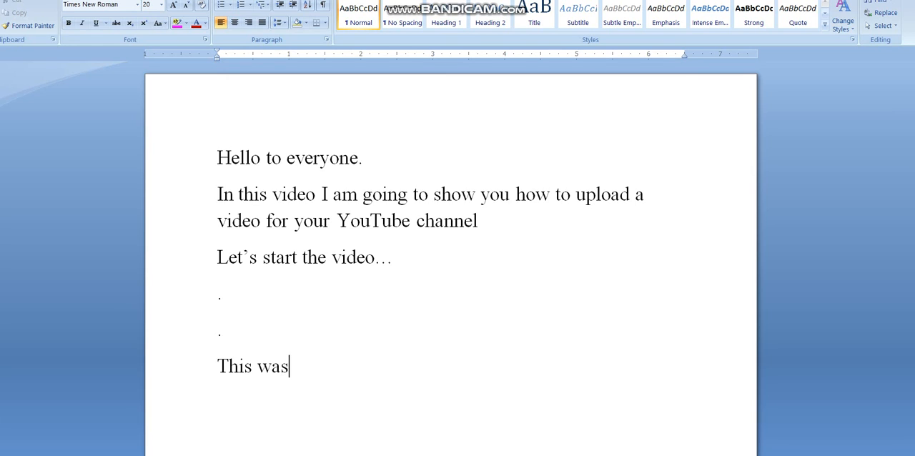
pyautogui.write(' how e')
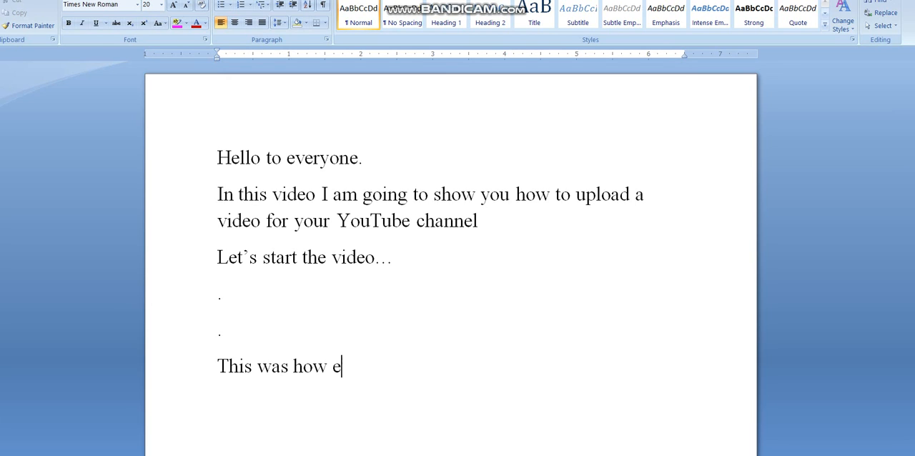
pyautogui.press('BackSpace')
pyautogui.write('we upload')
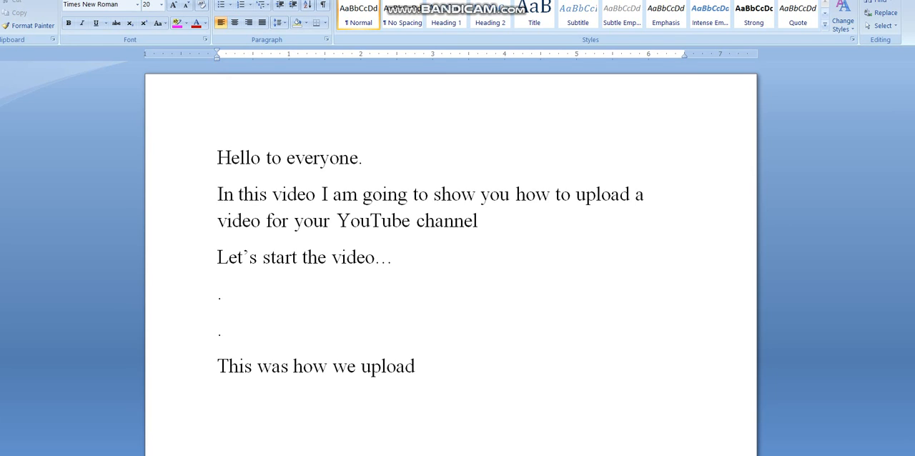
pyautogui.write(' a video on')
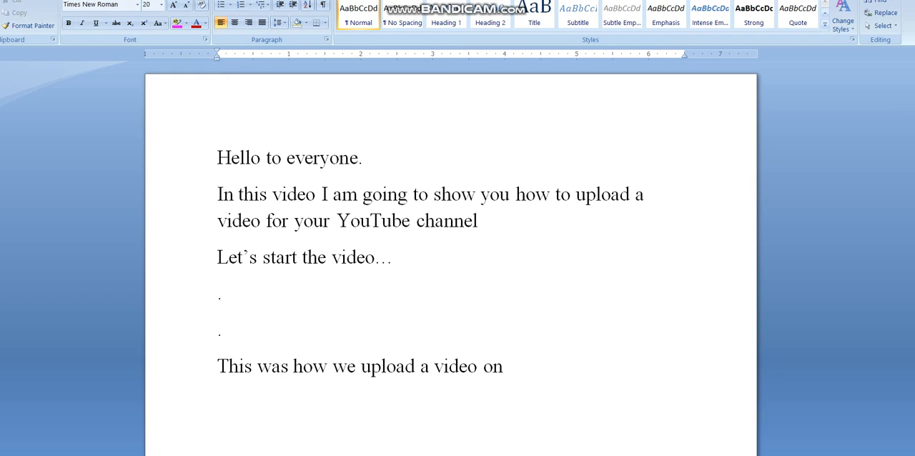
pyautogui.write(' youtube.')
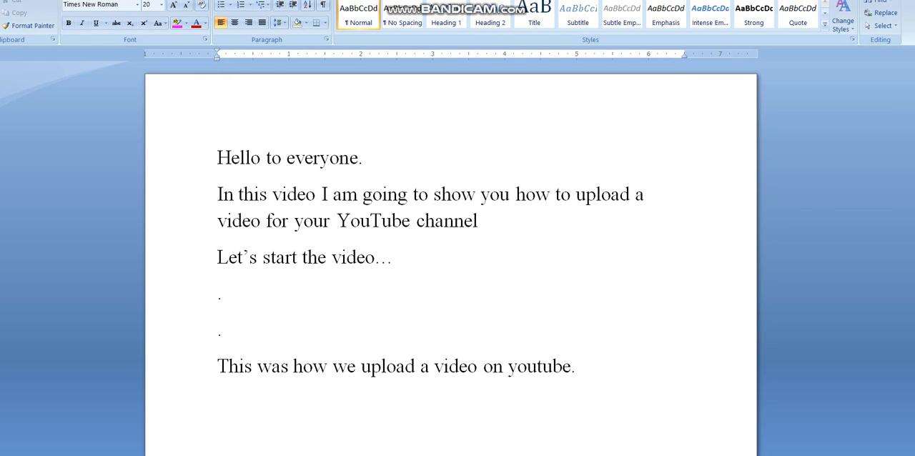